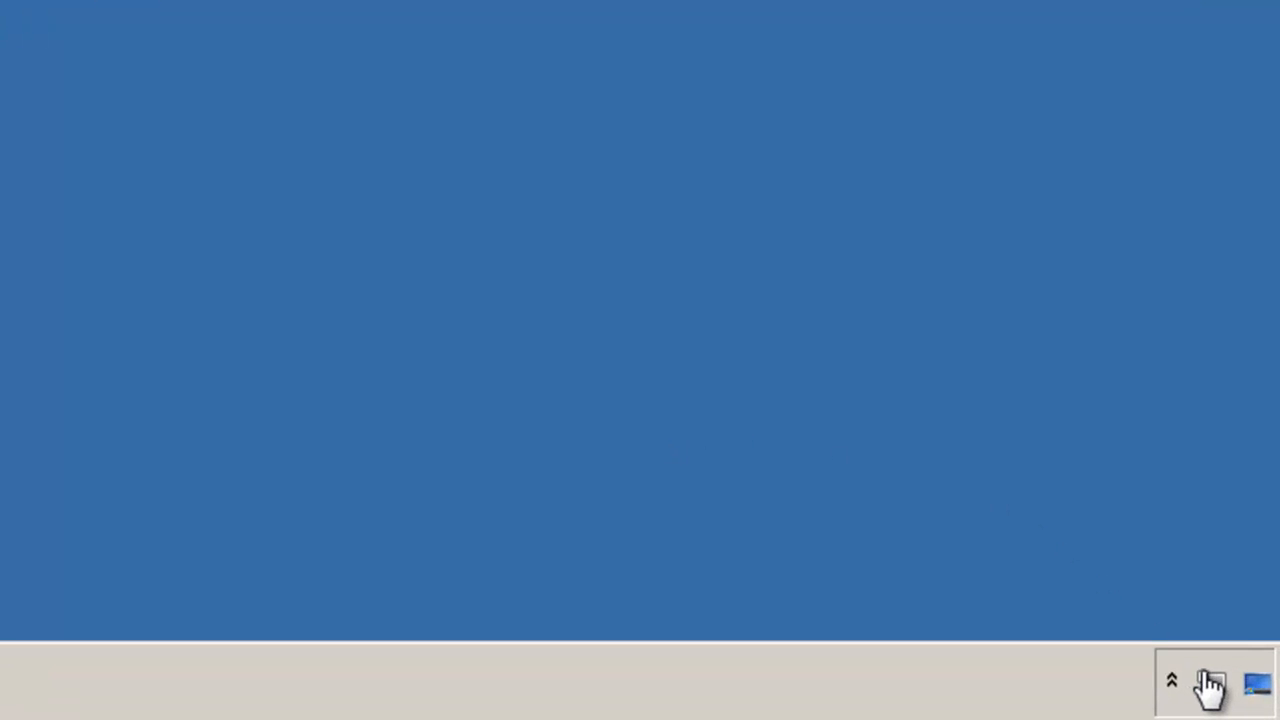
Open the Internet Protocol Version 4 (TCP/IPv4) properties of the Local Area Connection adapter.
right_click(1207, 690)
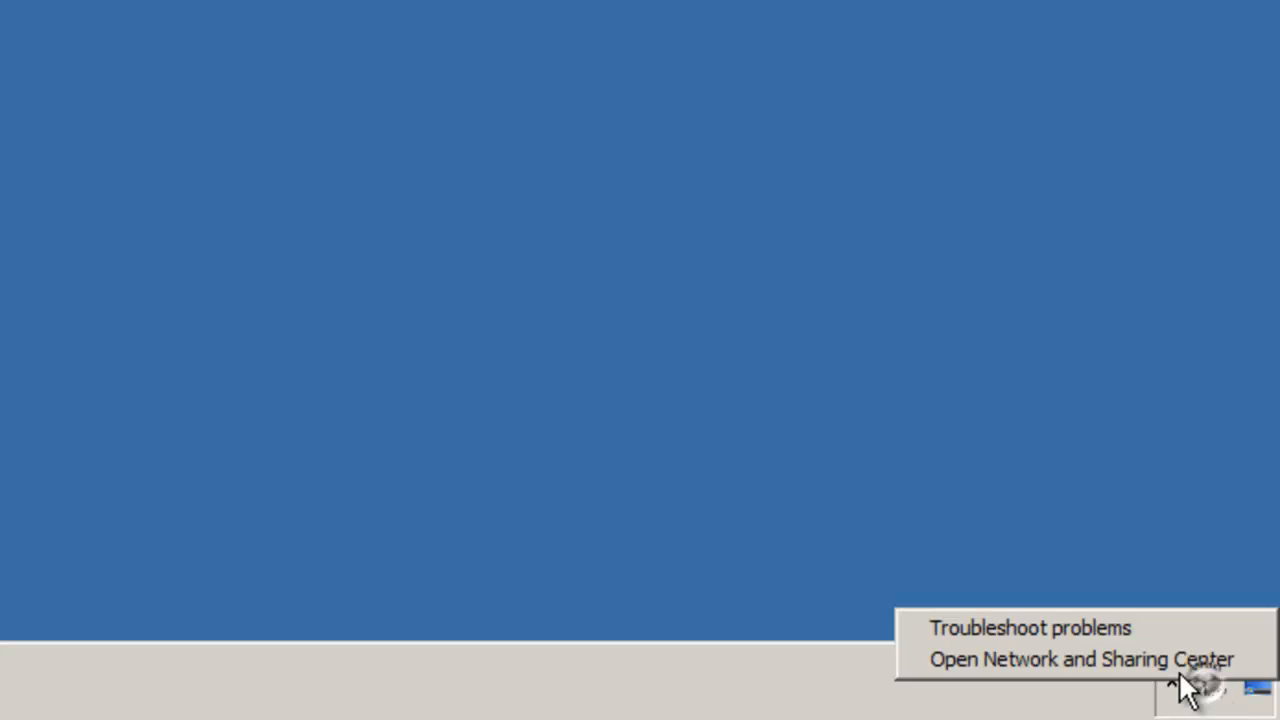
click(1140, 661)
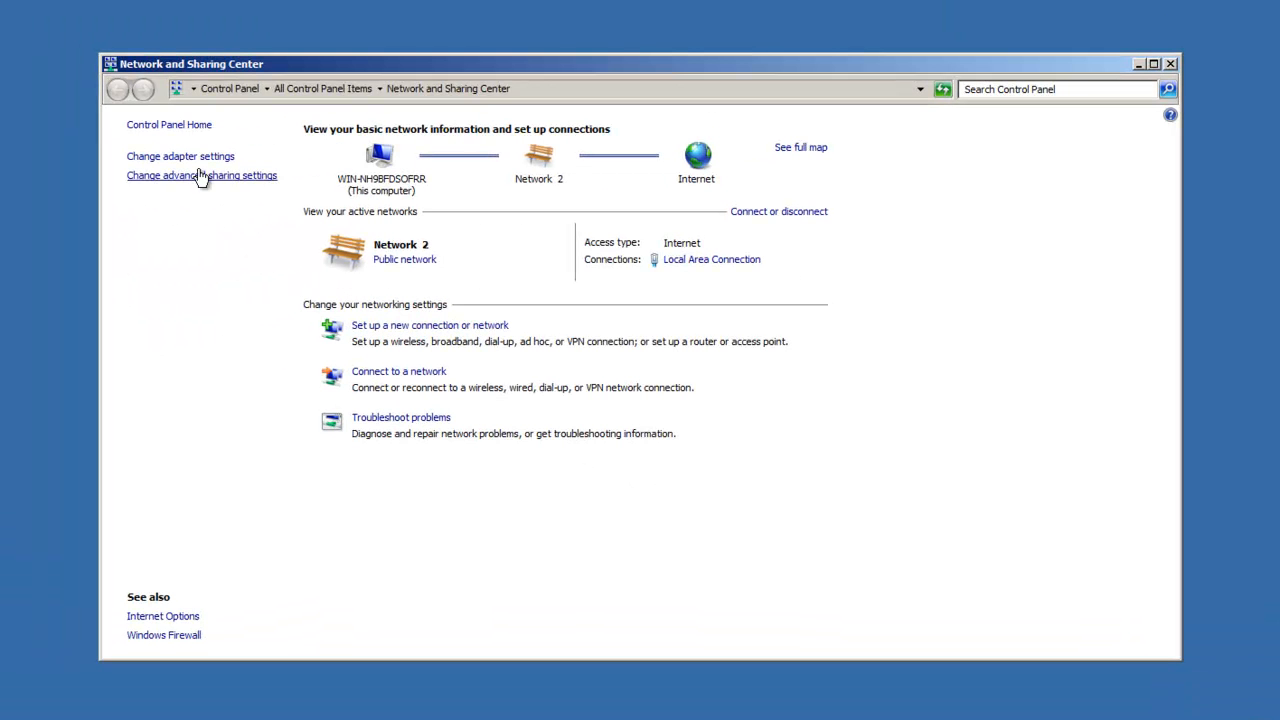
click(178, 148)
right_click(208, 168)
click(300, 306)
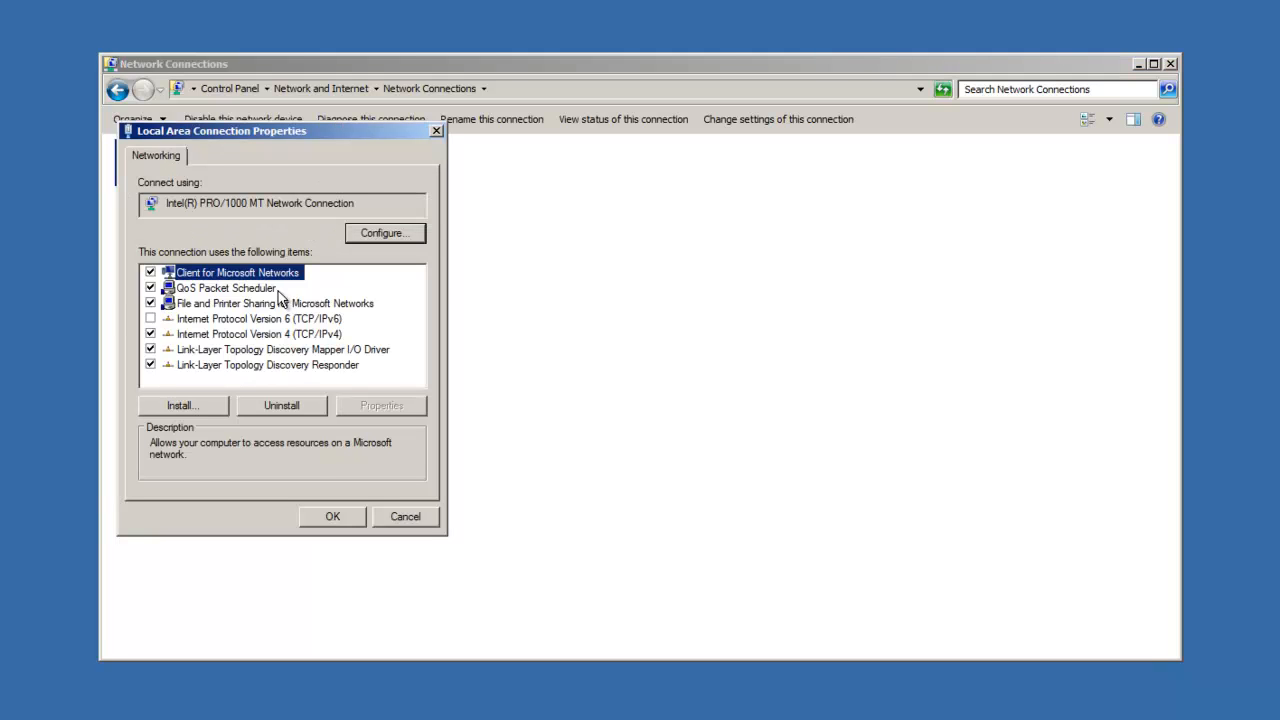
click(258, 334)
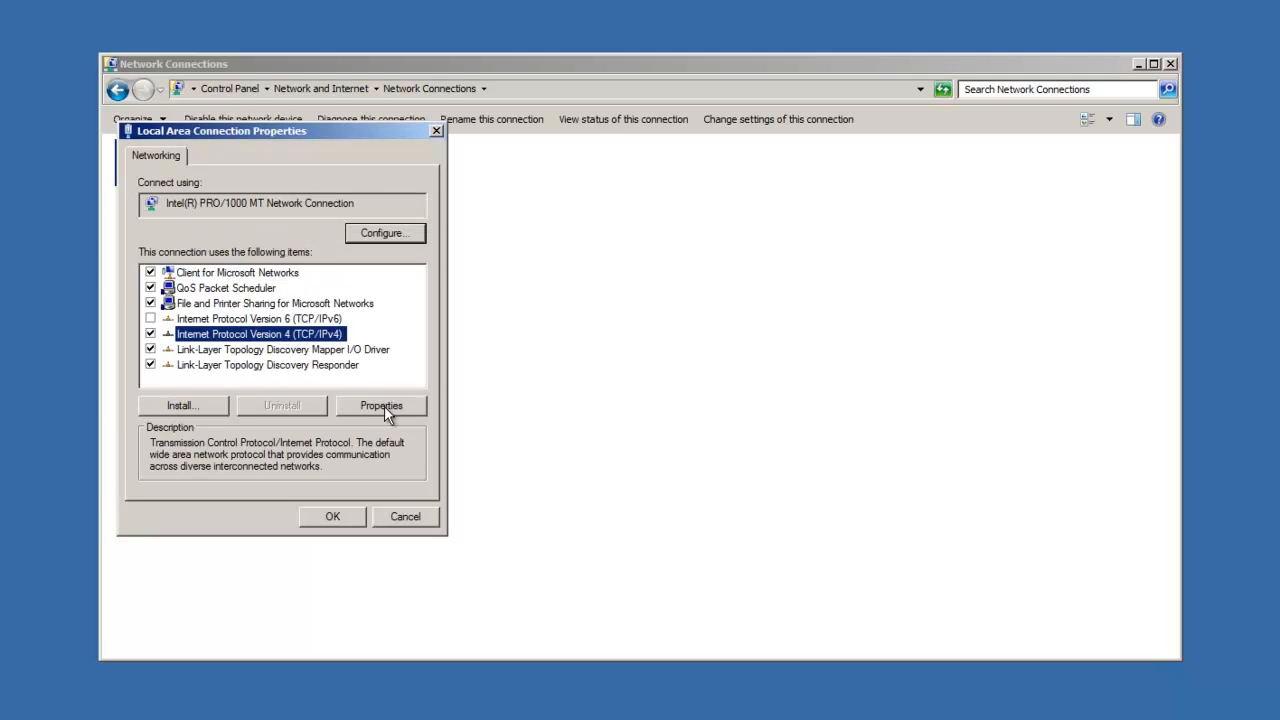
click(383, 406)
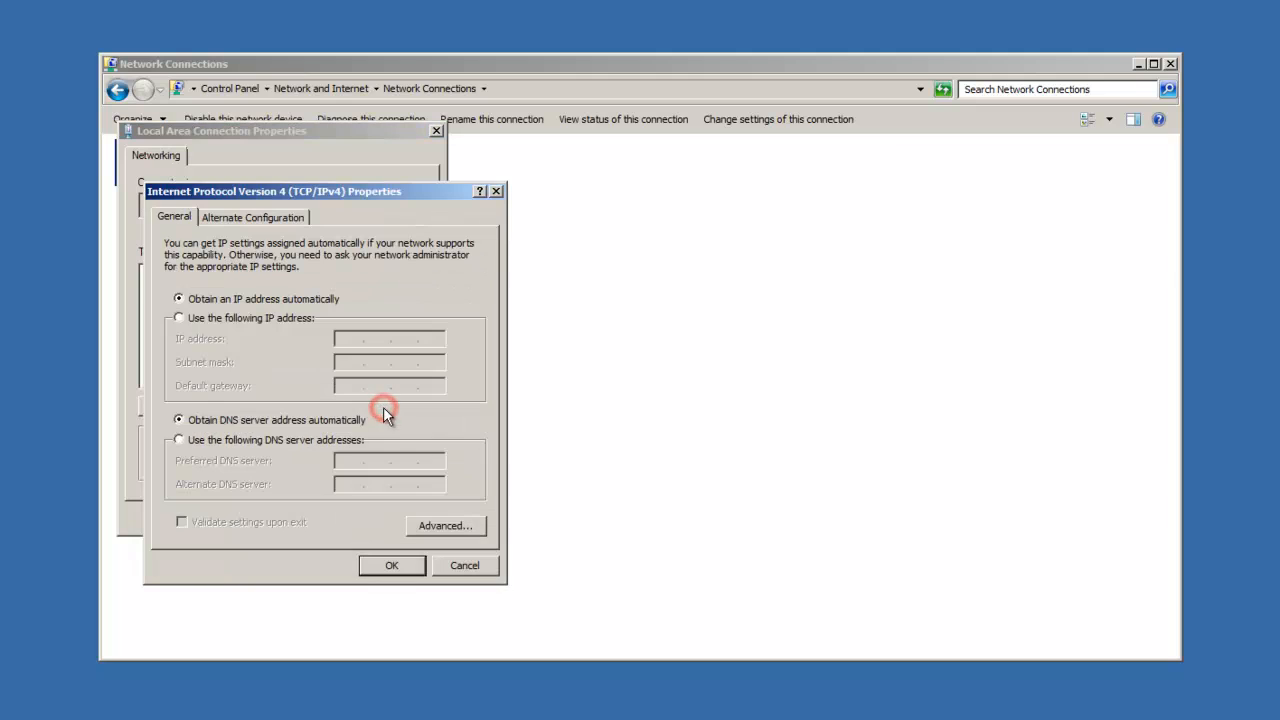
Assign the static IP address 192.168.10.20 with subnet mask 255.255.255.0 and default gateway 192.168.10.1.
click(178, 318)
click(345, 338)
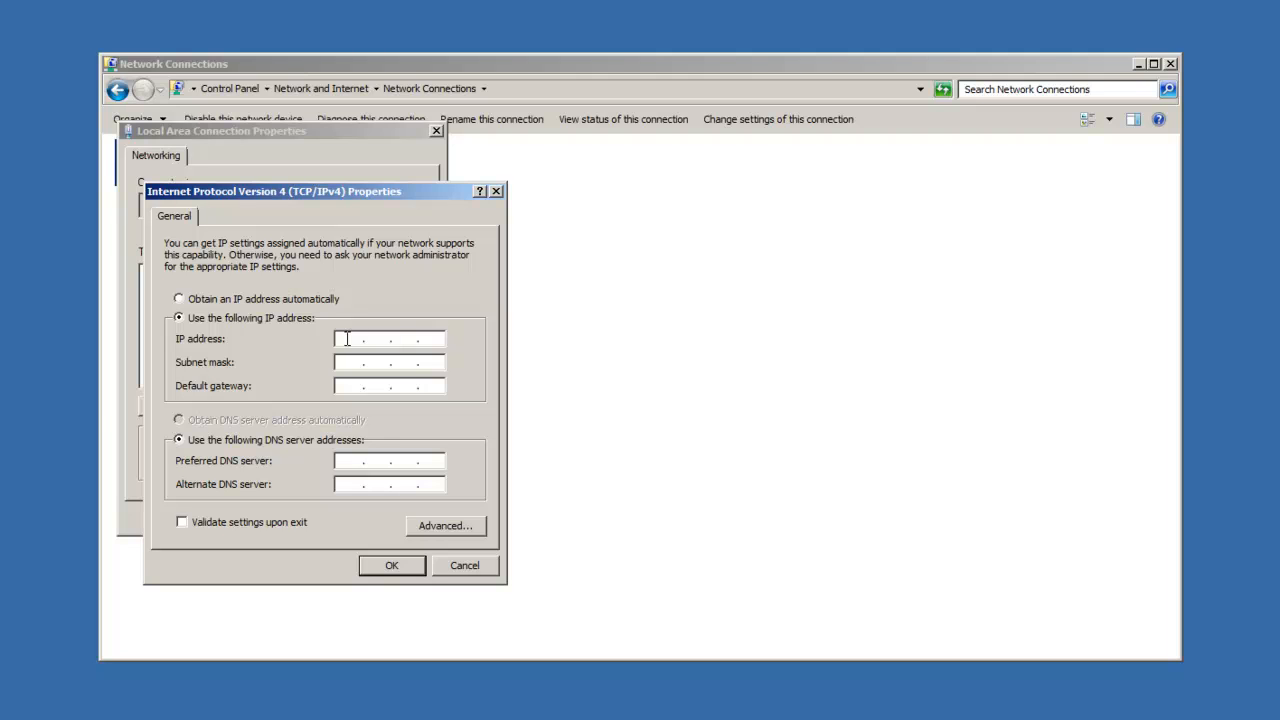
text(192.168.10.20)
key(Tab)
key(Tab)
text(192.168.)
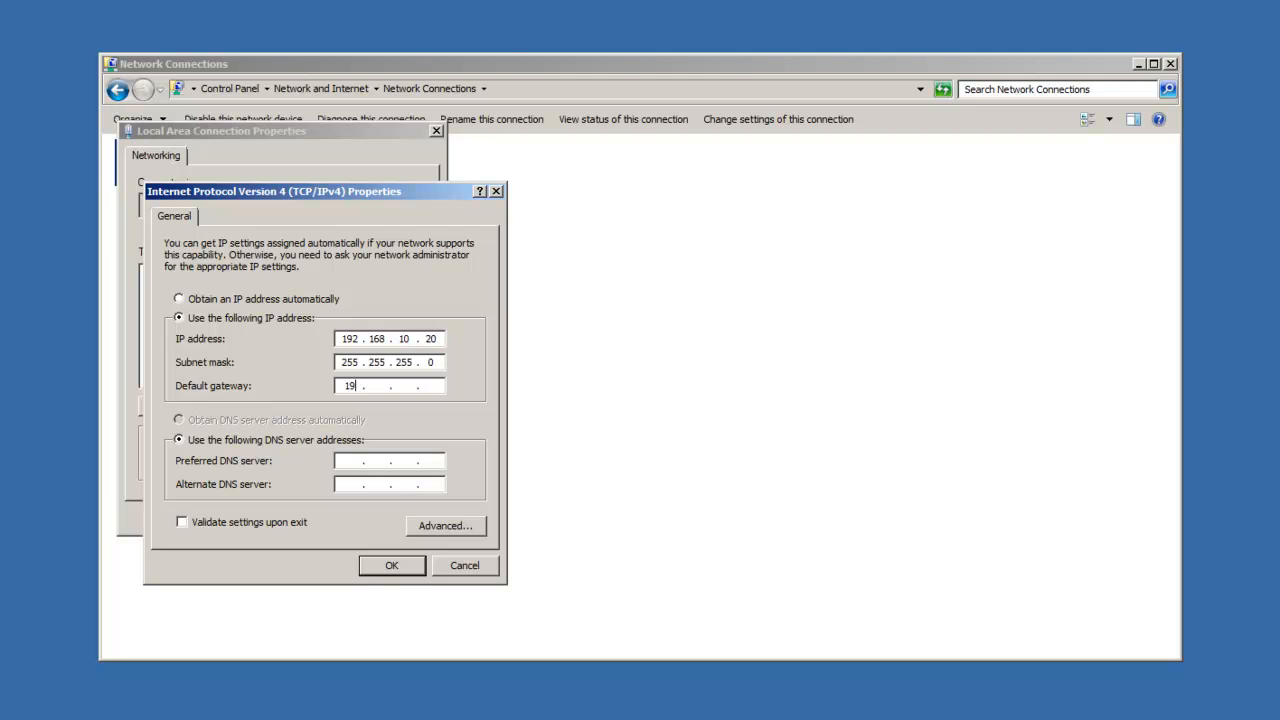
text(10.1)
Set the preferred DNS server to 192.168.10.1, save the adapter settings and close the network connections window.
key(Tab)
key(Tab)
text(192 . 168 . 10 . 1)
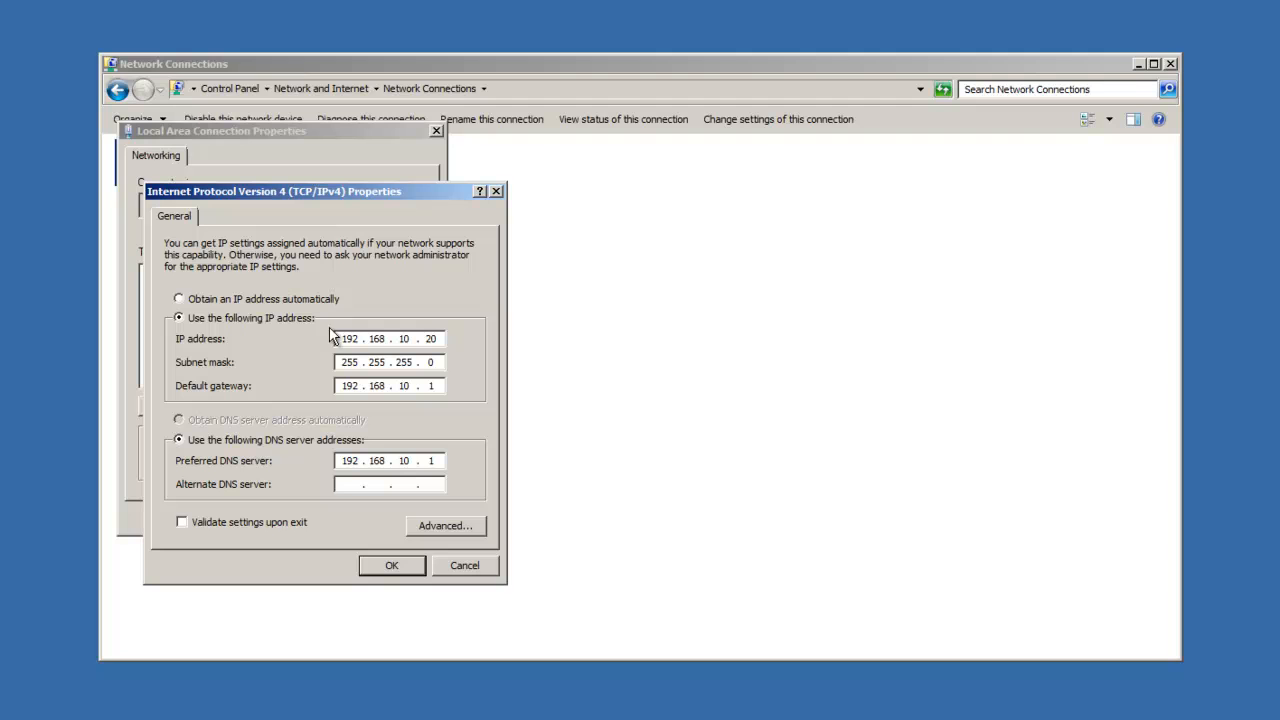
click(396, 564)
click(333, 518)
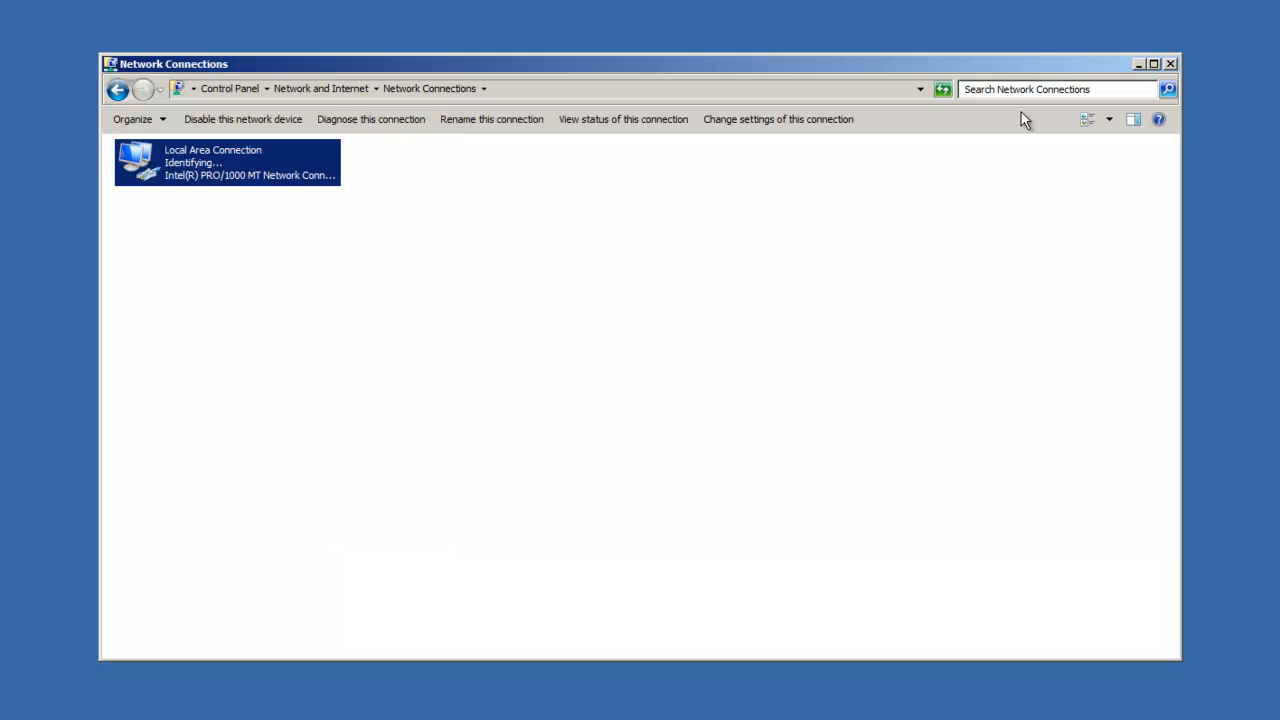
click(1172, 64)
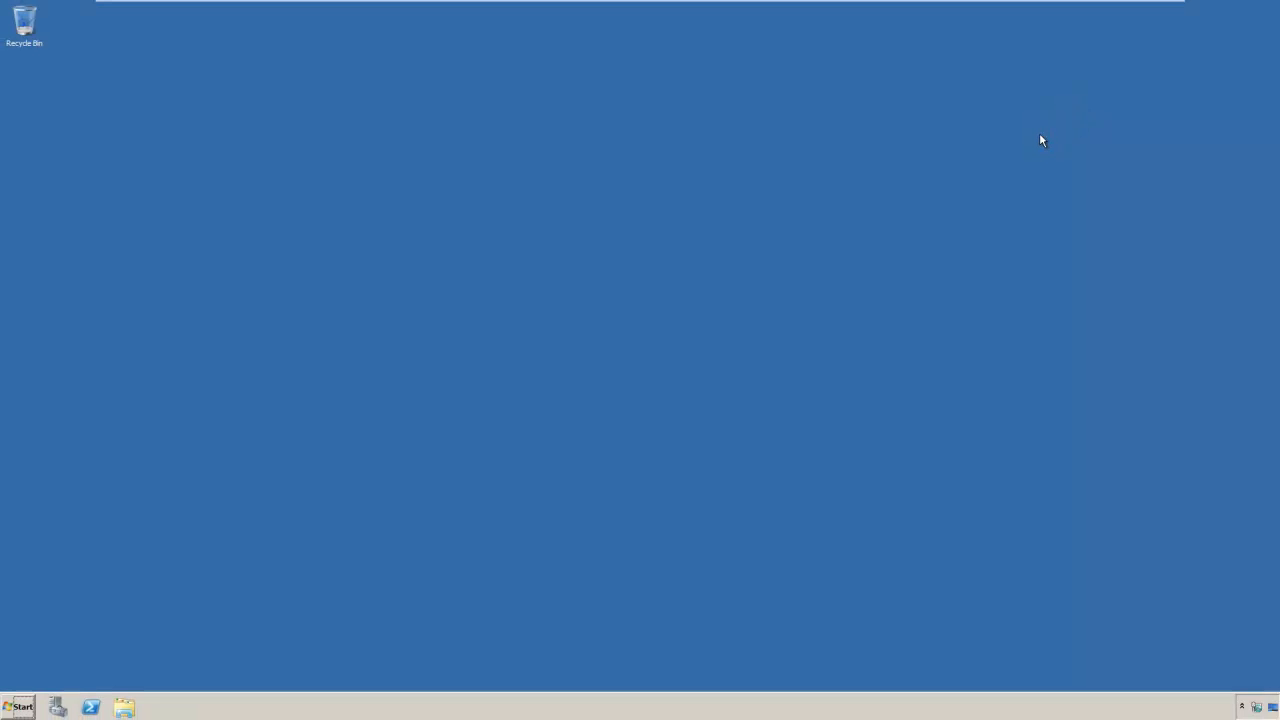
Open the computer name and domain change settings from the computer's system properties.
click(20, 706)
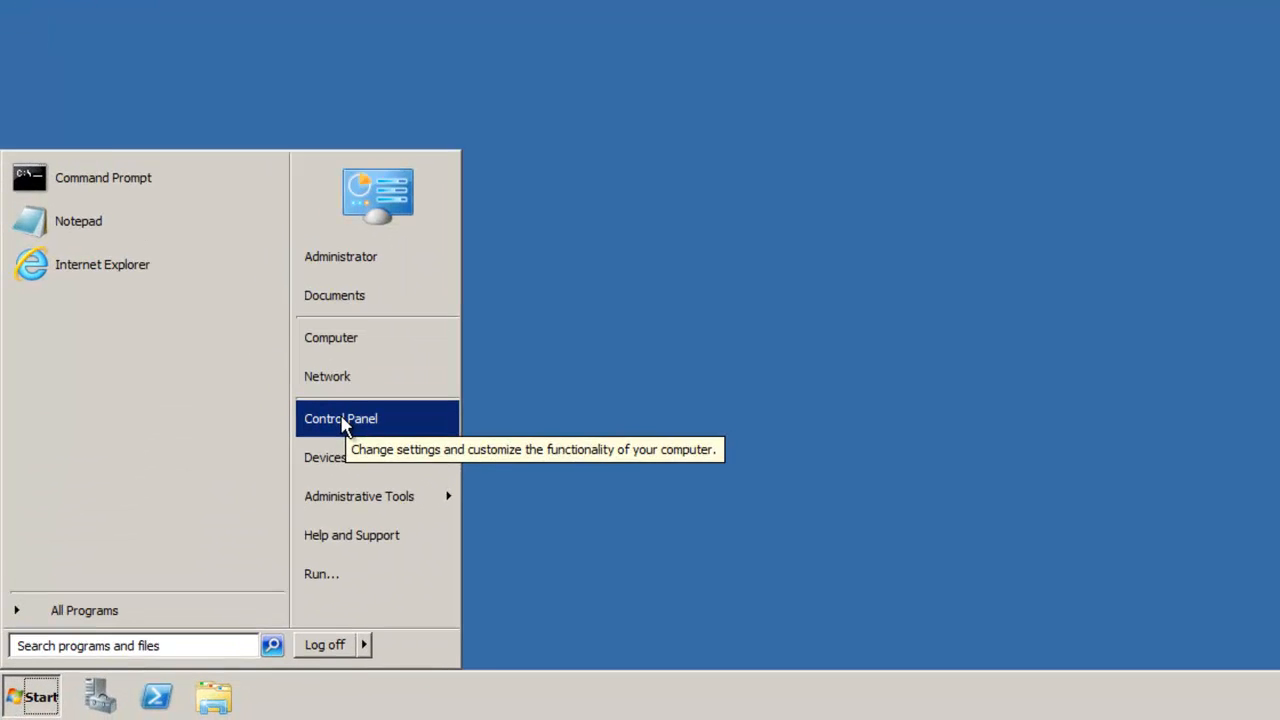
right_click(197, 499)
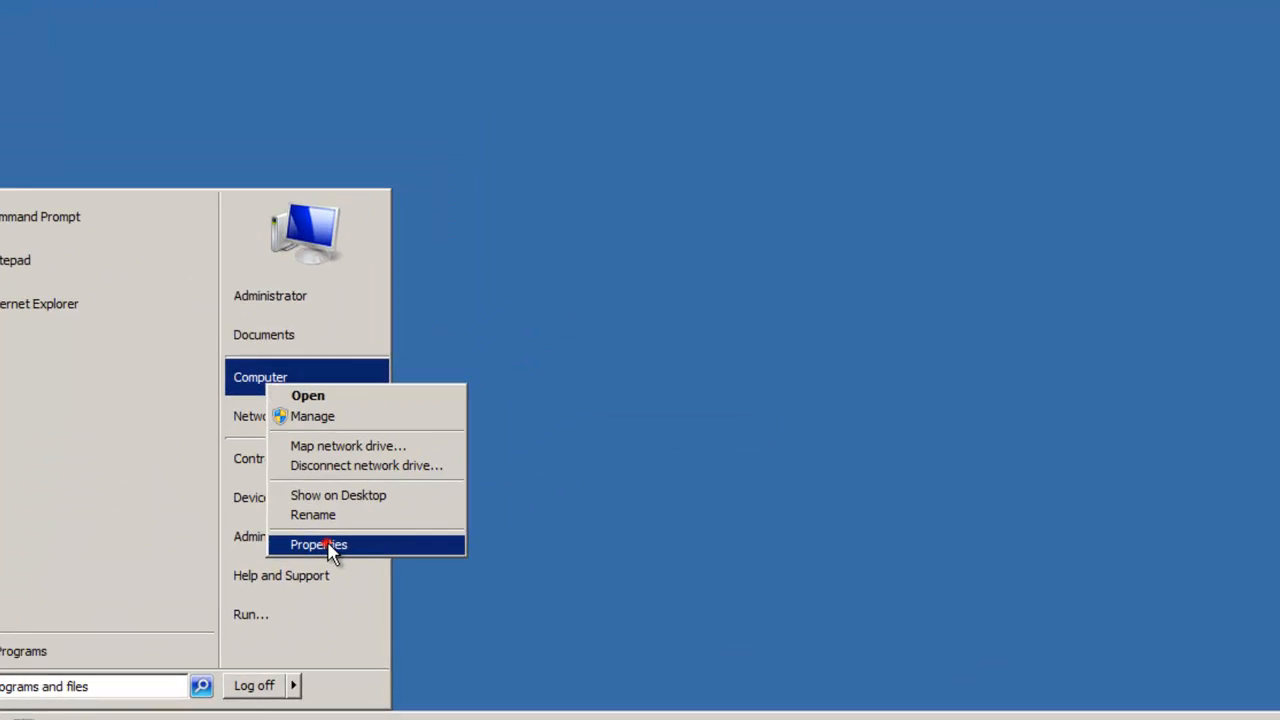
click(428, 490)
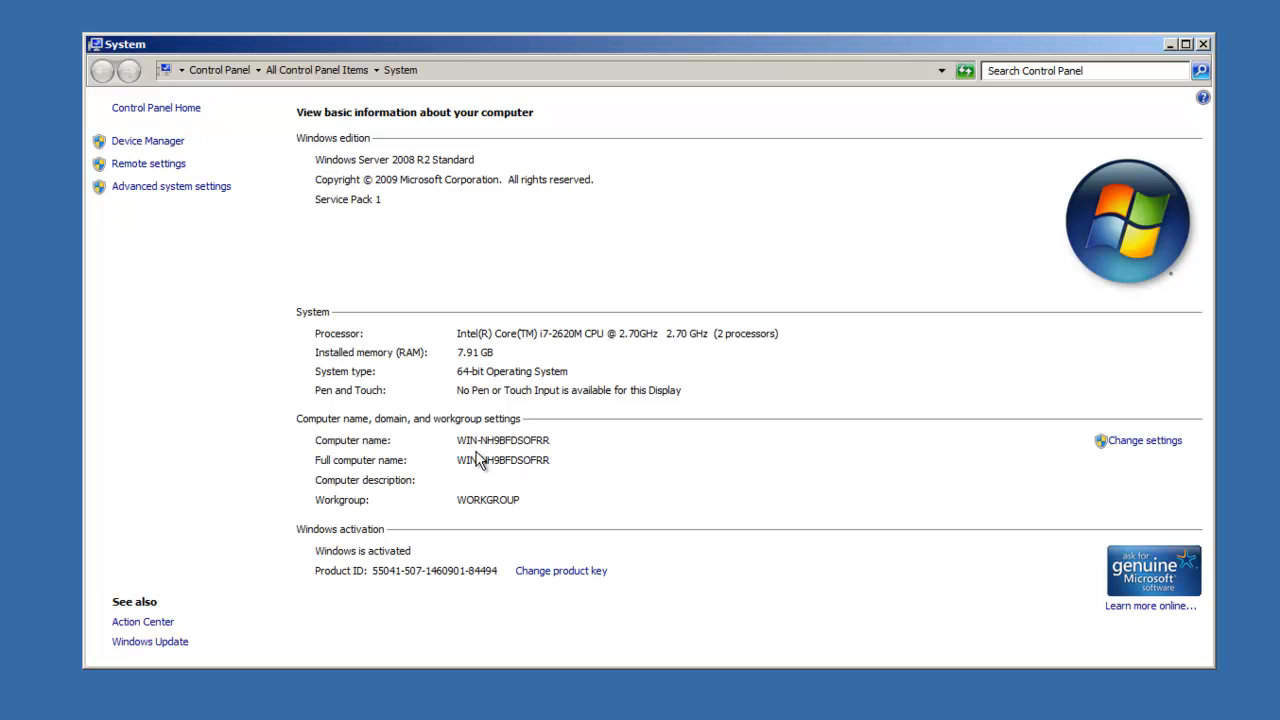
click(1143, 440)
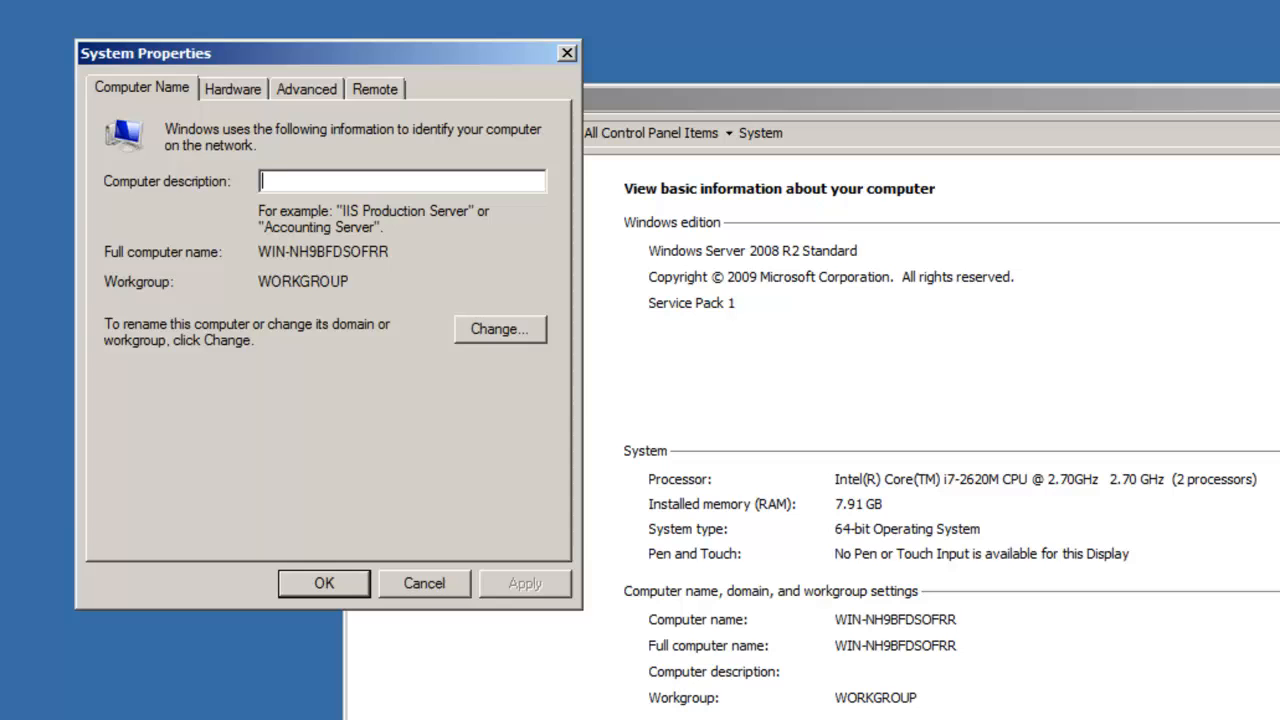
click(497, 329)
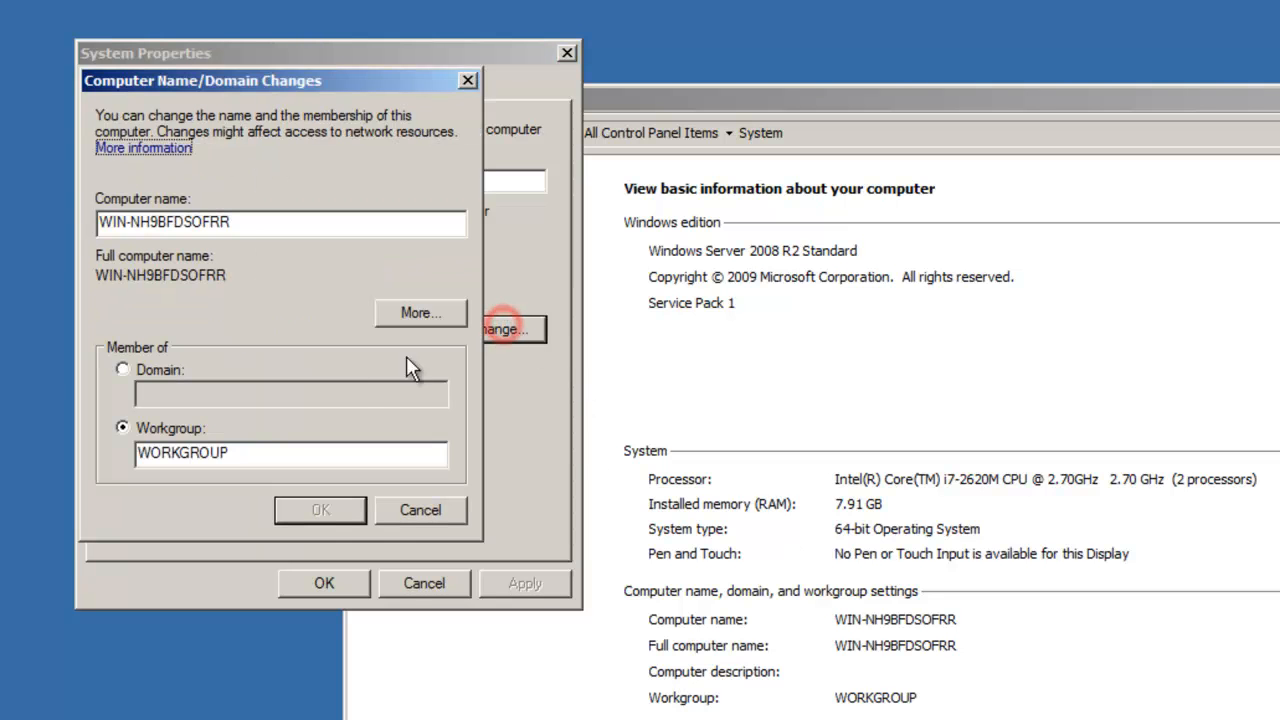
Rename the computer to DCTEST01, keeping it in the WORKGROUP workgroup.
drag(243, 222, 63, 225)
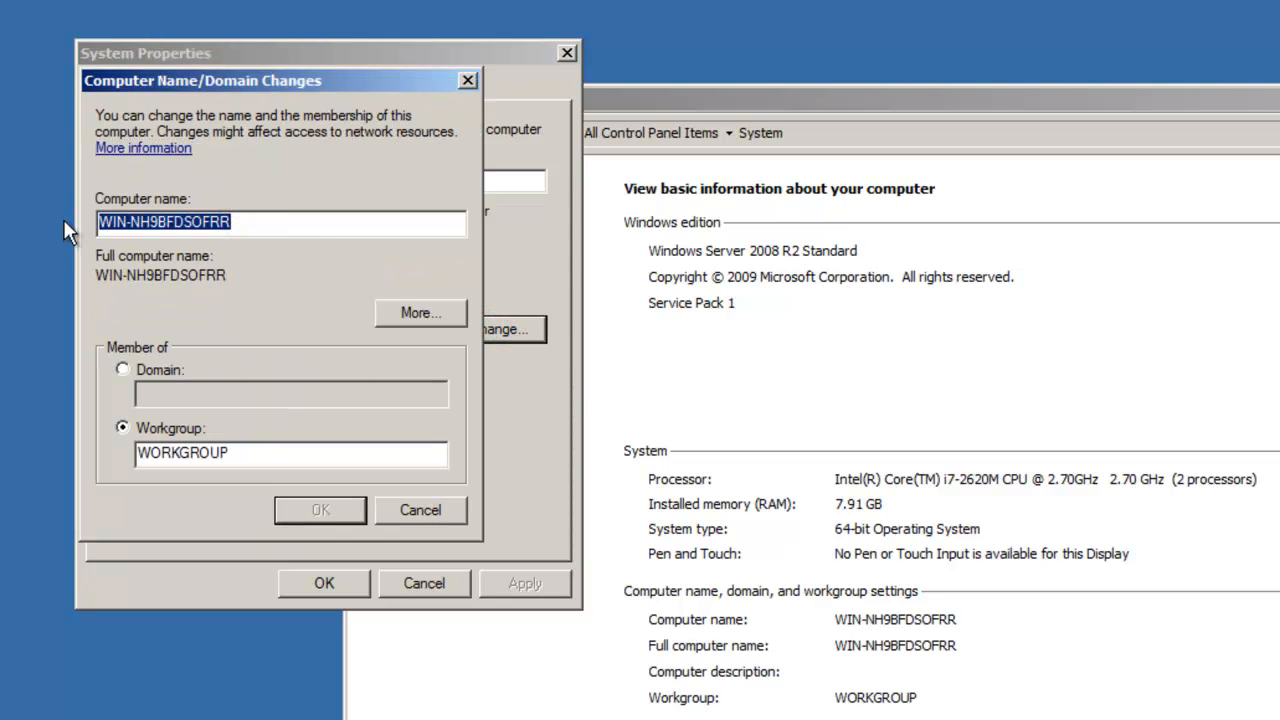
text(DCTEST0-1)
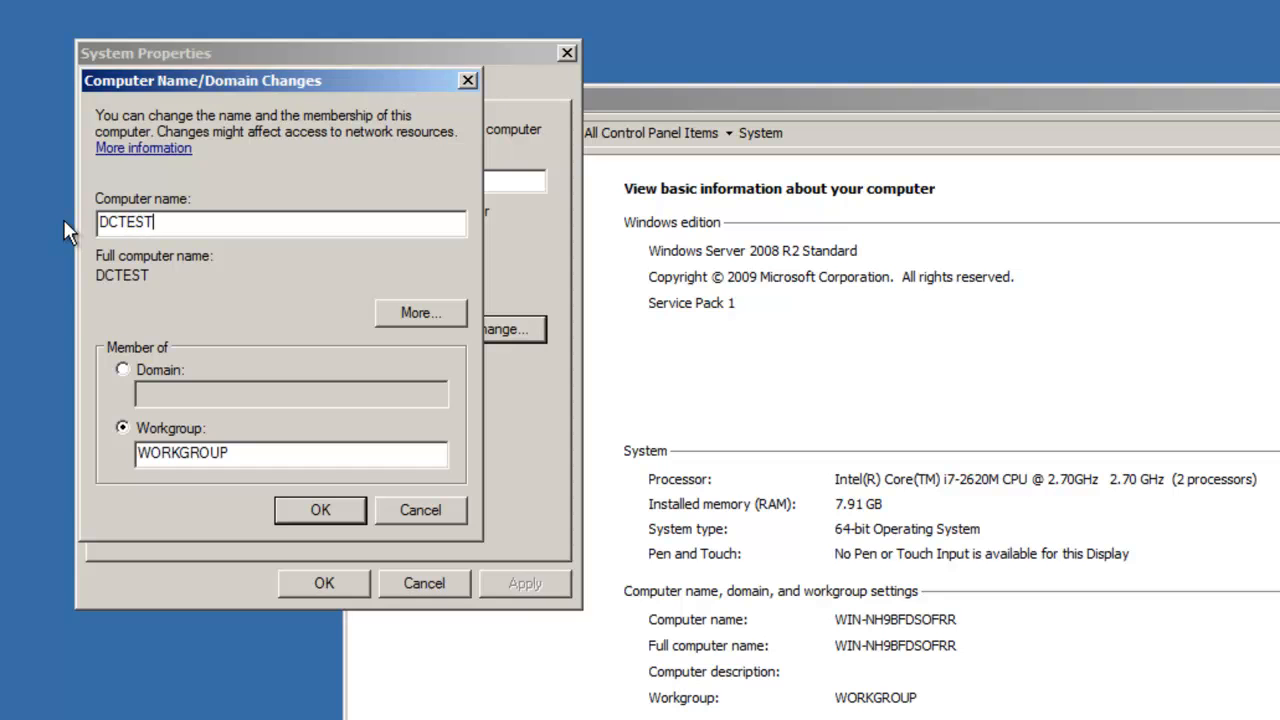
key(BackSpace)
key(BackSpace)
text(1)
click(326, 511)
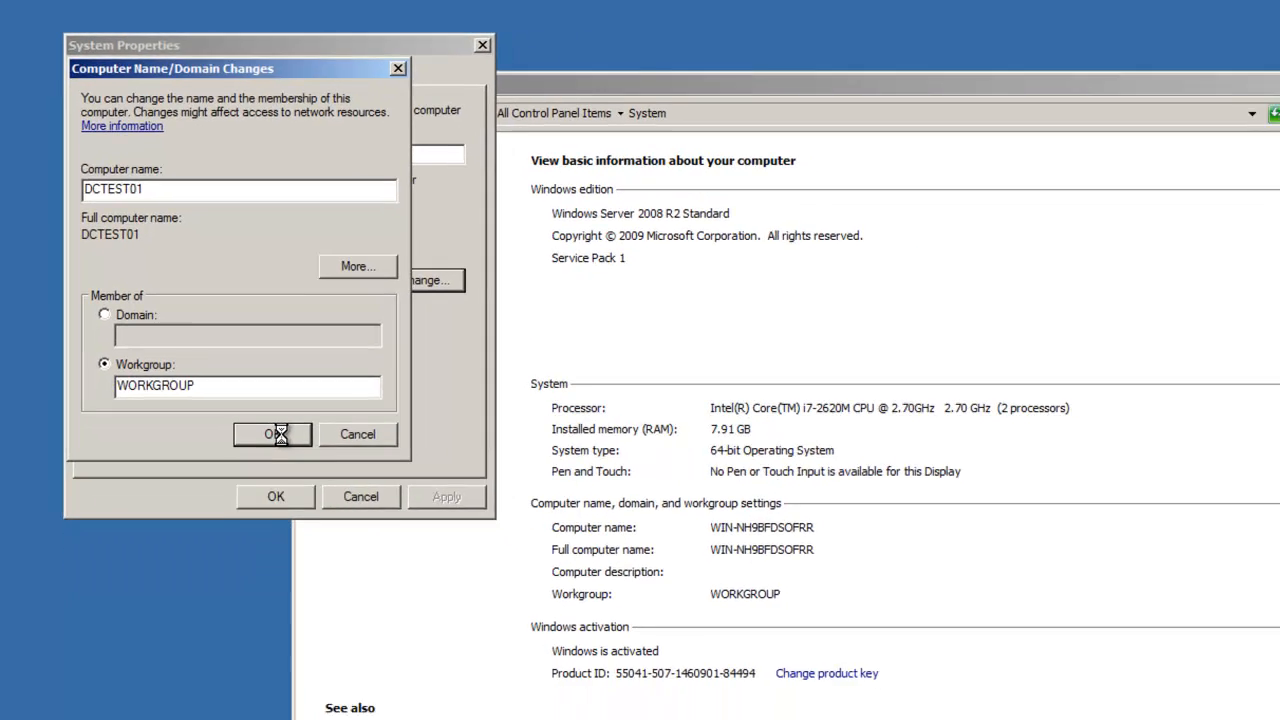
Acknowledge the restart notice, close the system properties and restart the server to apply the new name.
click(975, 418)
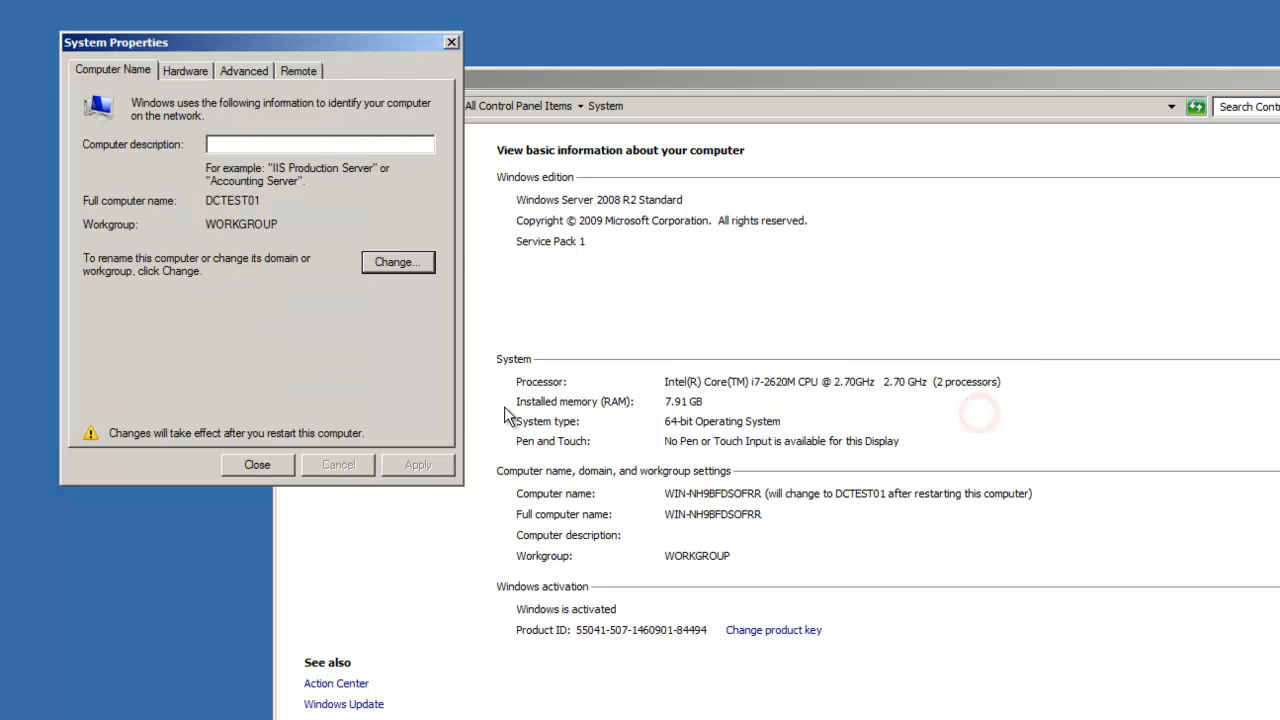
click(257, 463)
click(867, 415)
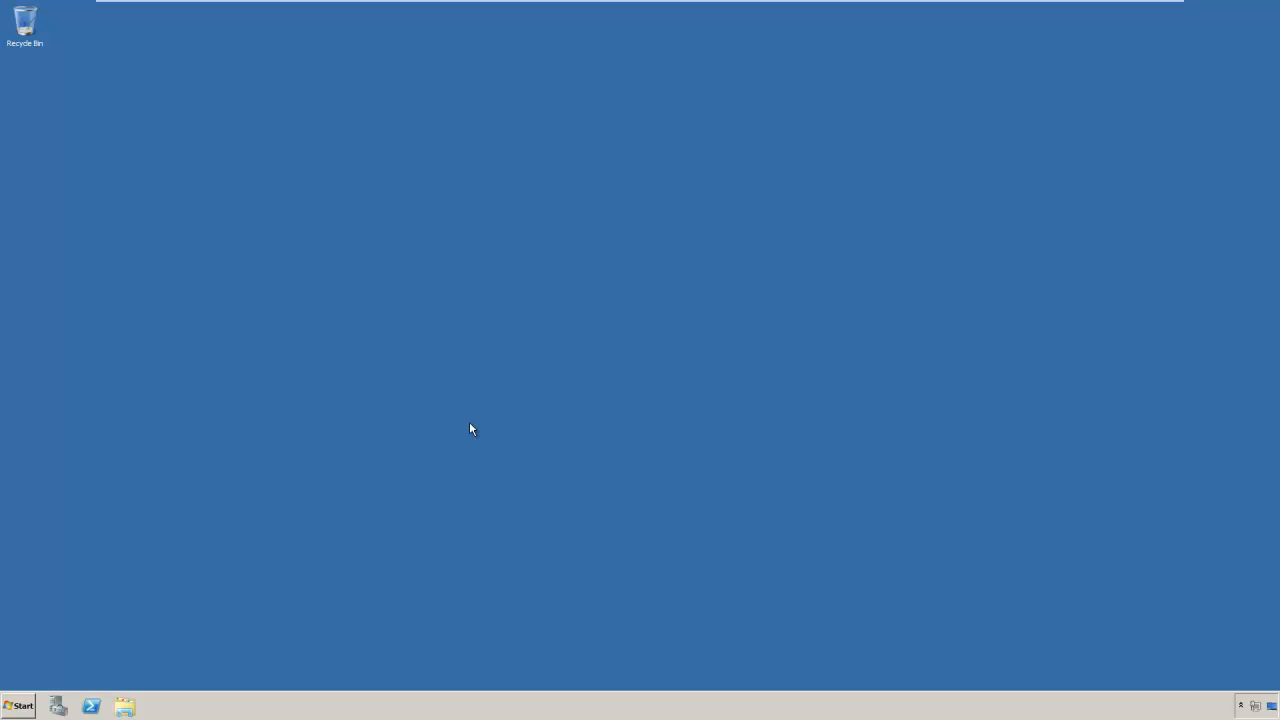
Open Server Manager from the Administrative Tools, collapse the Configuration branch and display the Roles section.
click(18, 705)
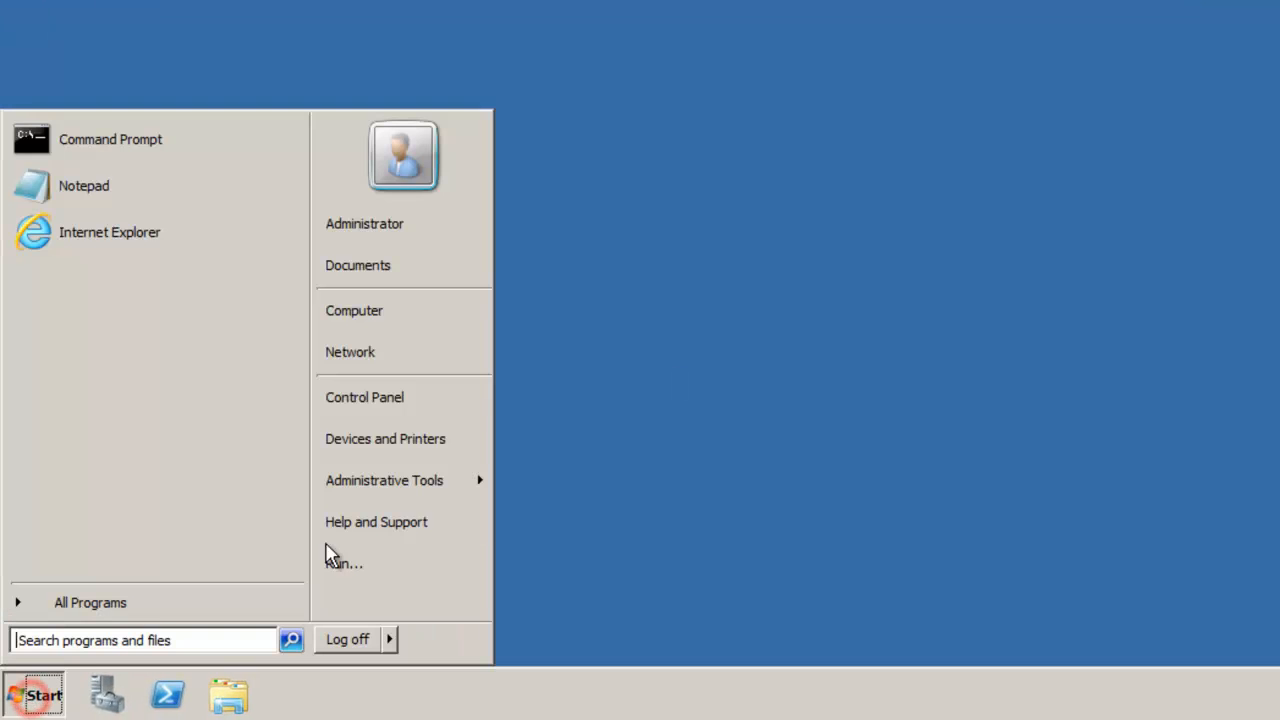
click(391, 402)
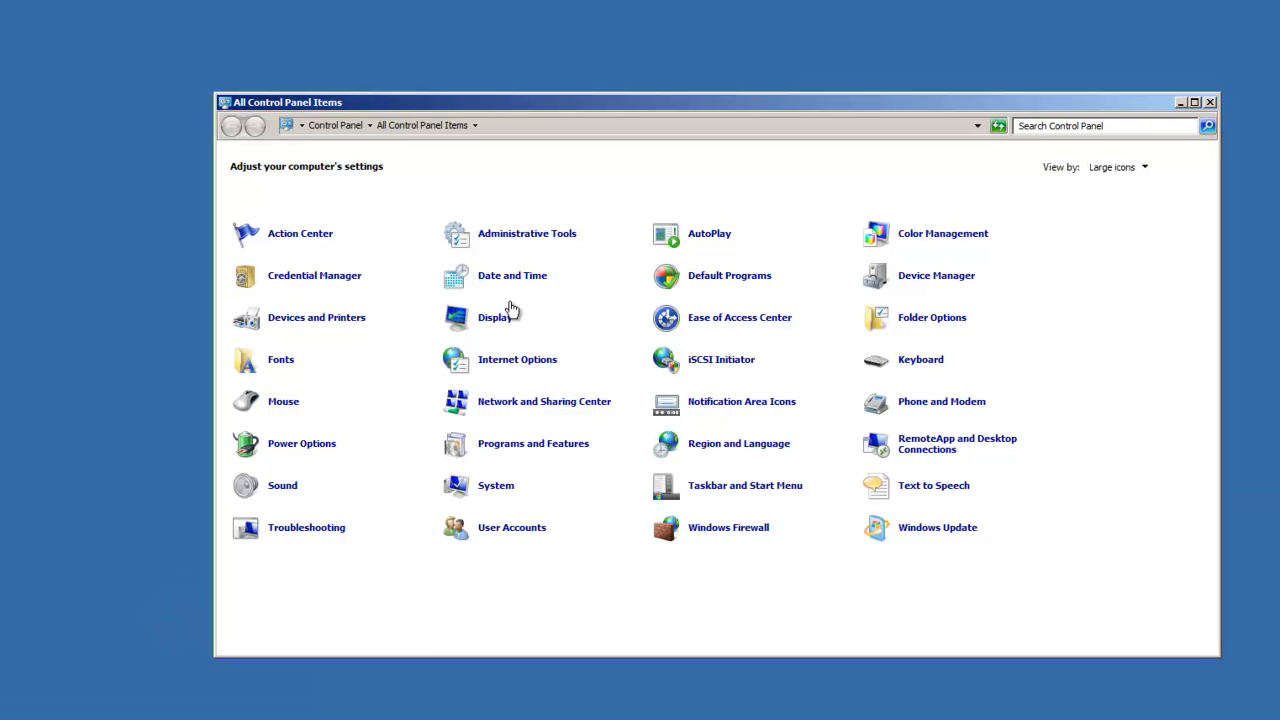
click(527, 234)
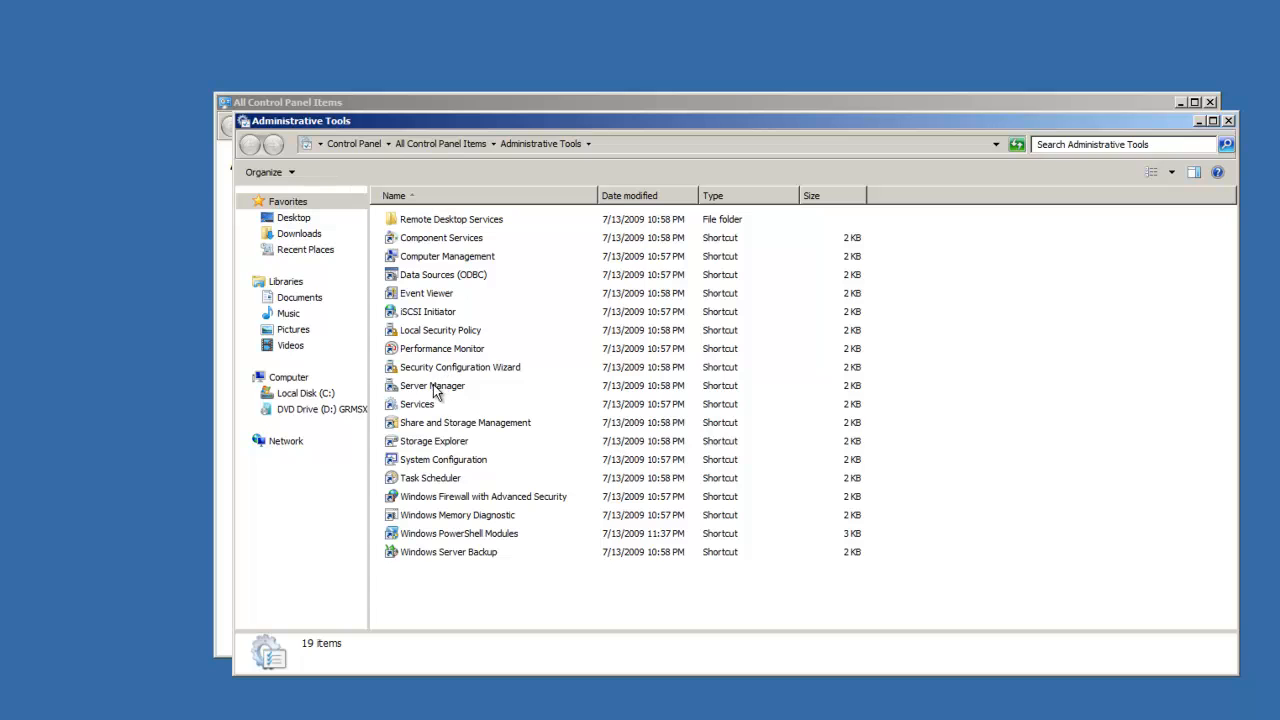
click(434, 387)
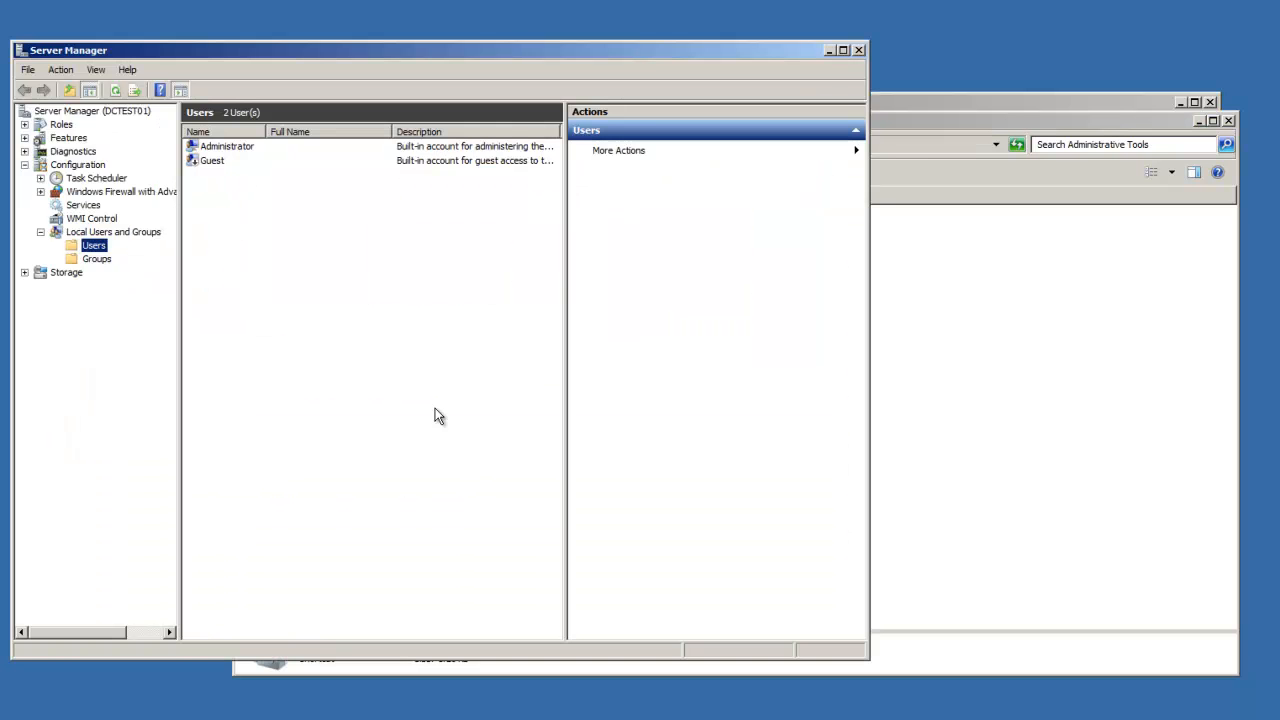
click(40, 231)
click(24, 164)
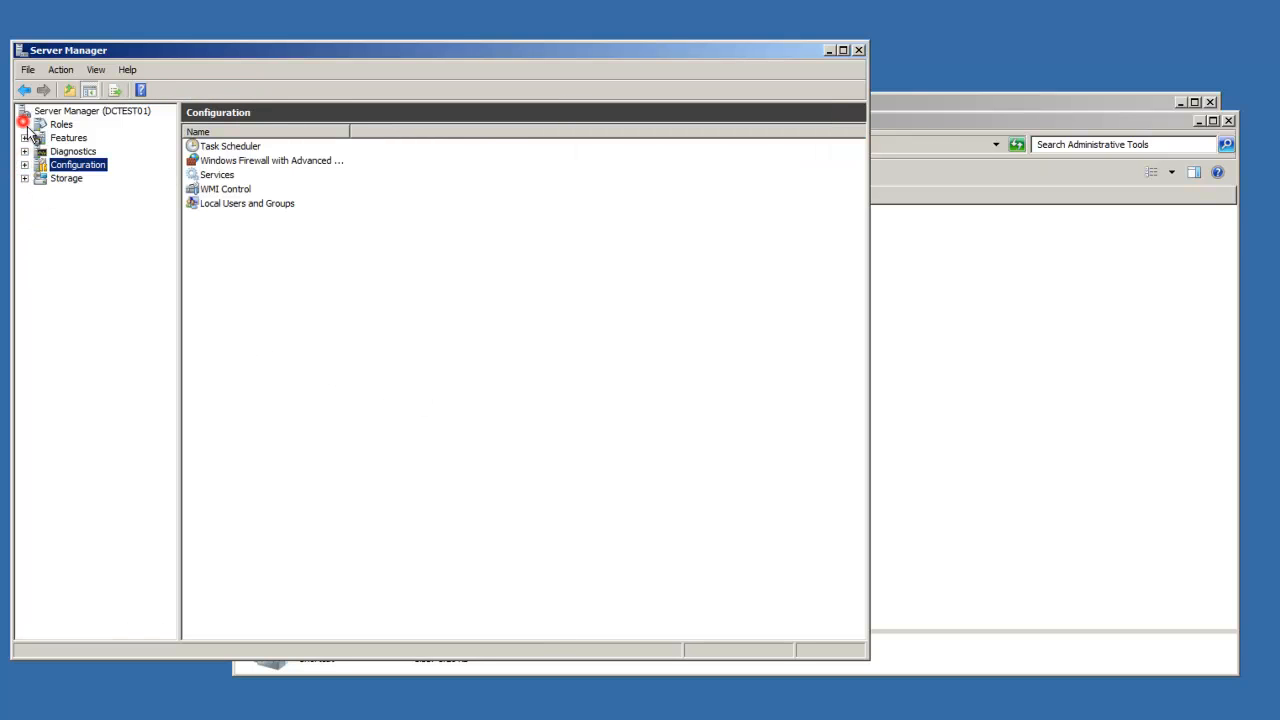
click(61, 124)
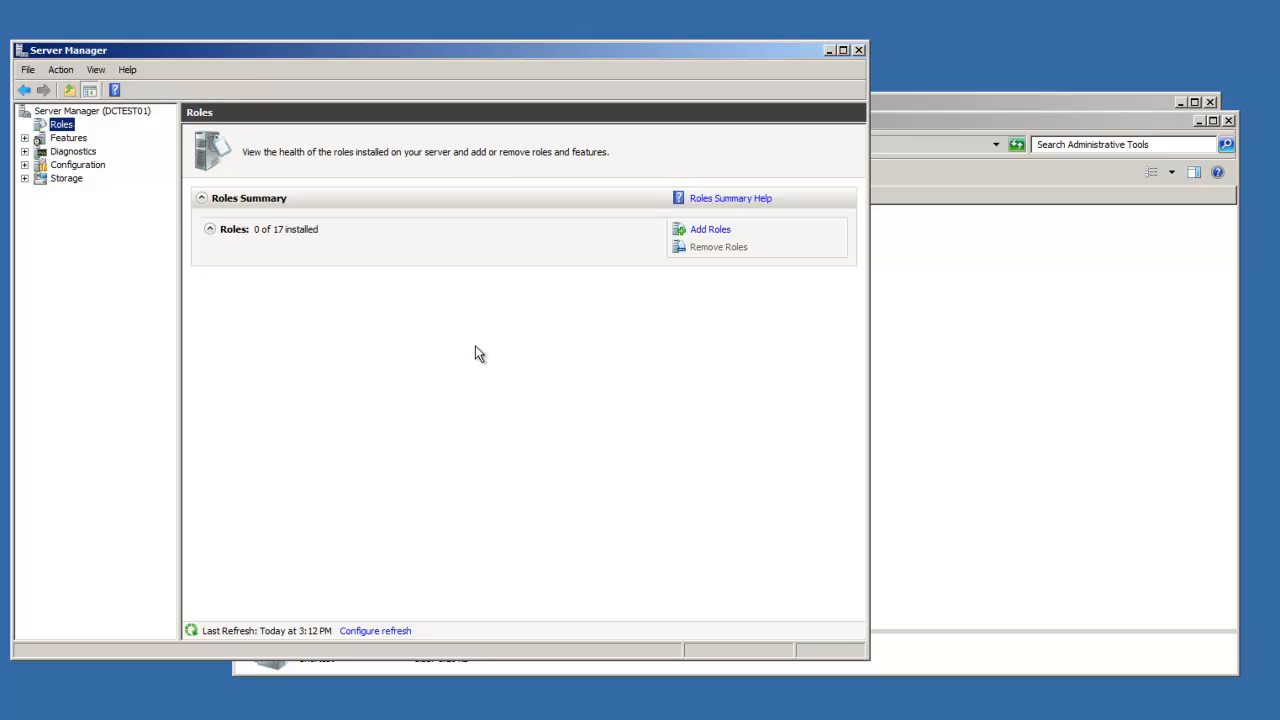
Start the Add Roles Wizard and select Active Directory Domain Services with its required .NET Framework 3.5.1 features.
click(712, 231)
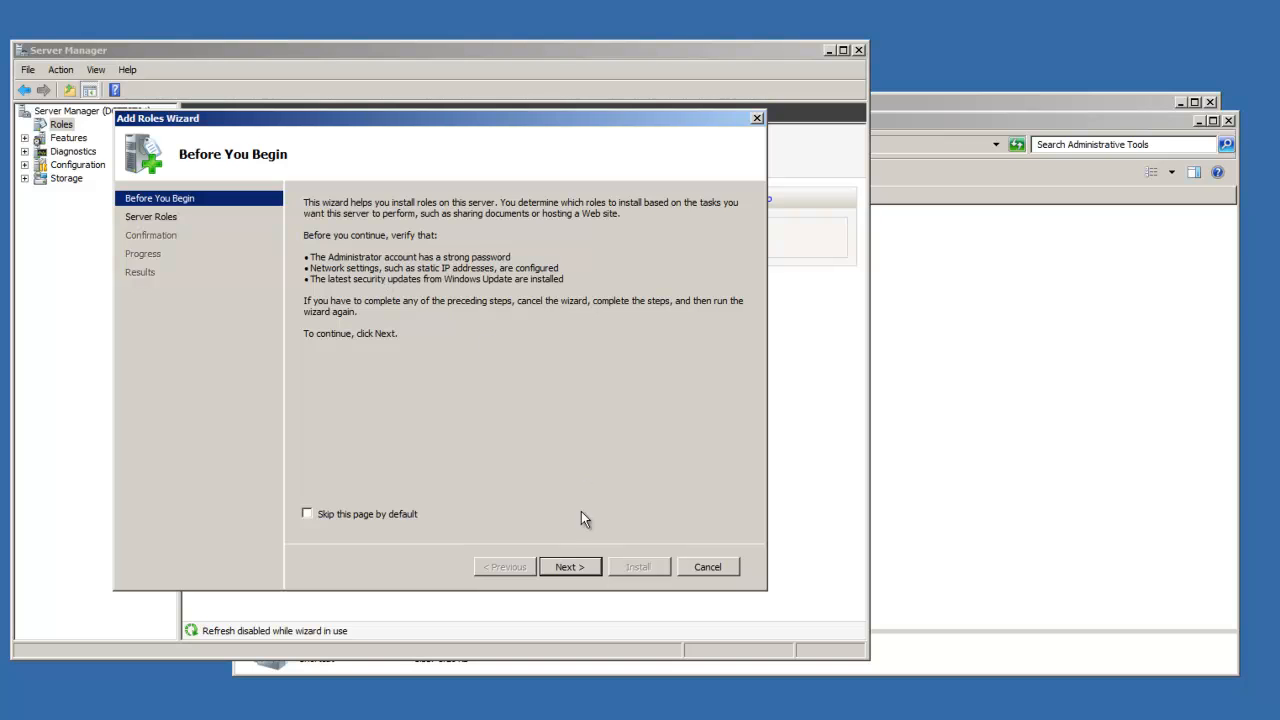
click(571, 566)
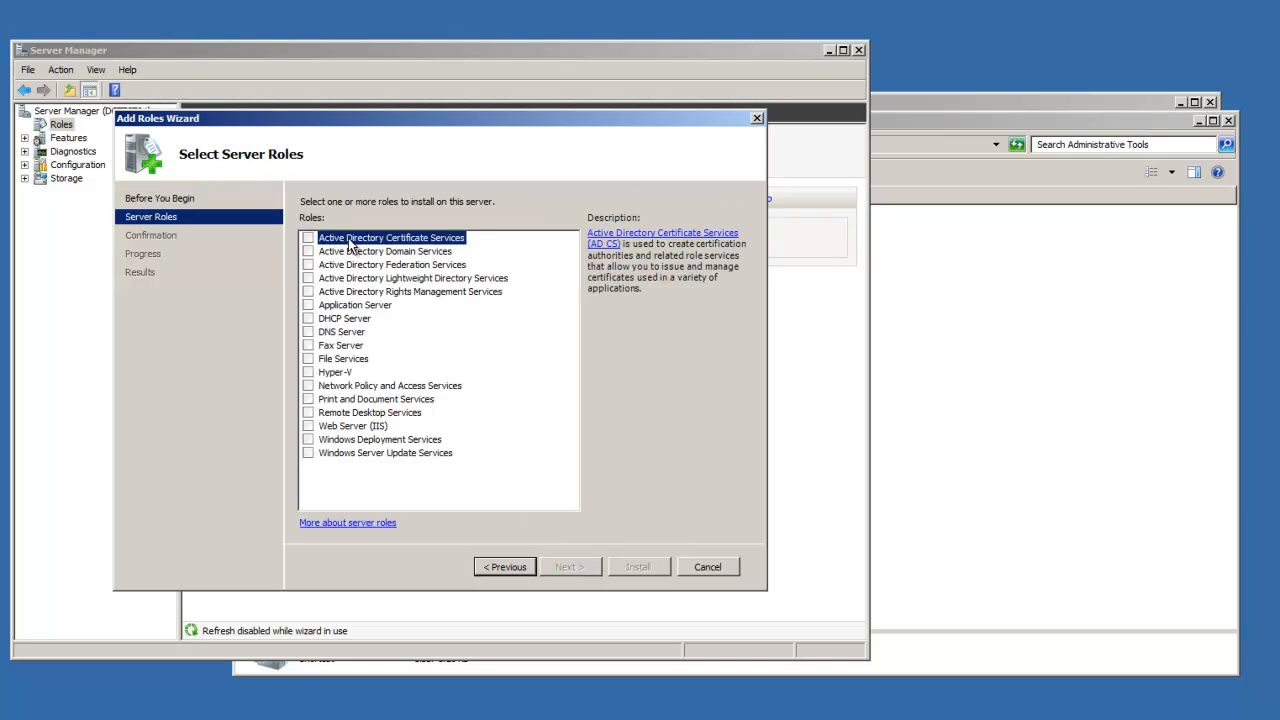
click(308, 251)
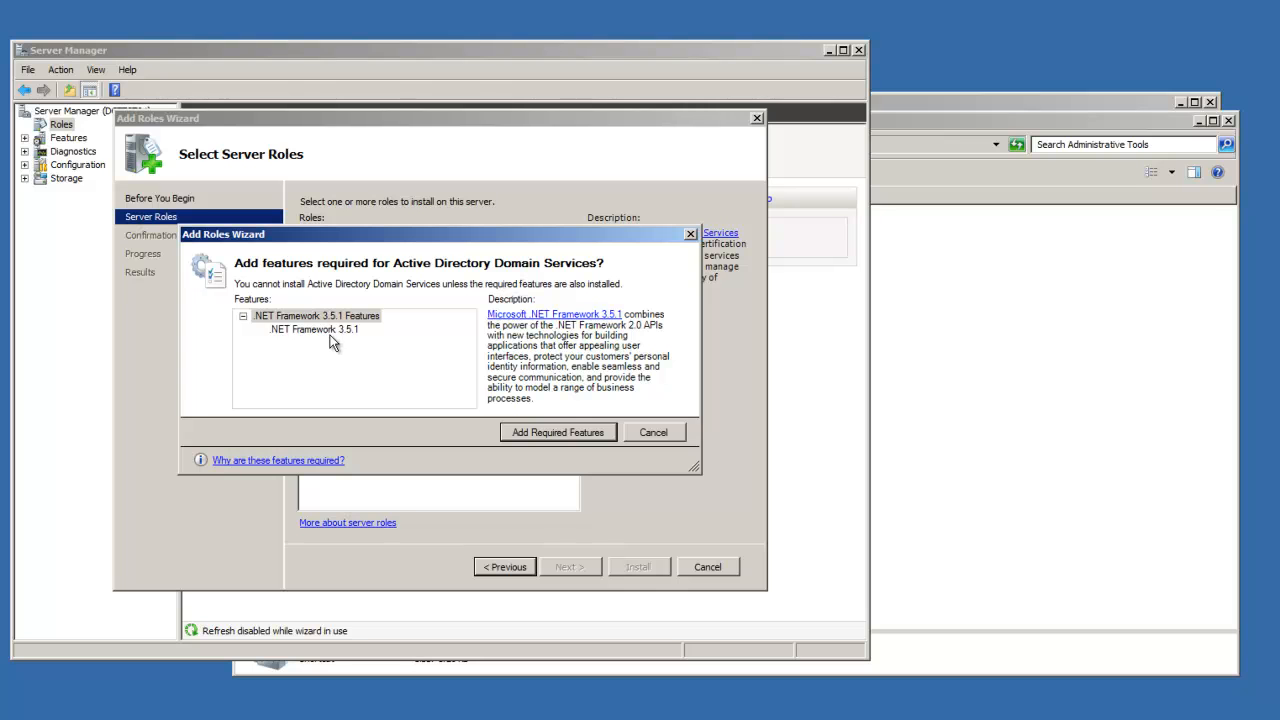
click(548, 440)
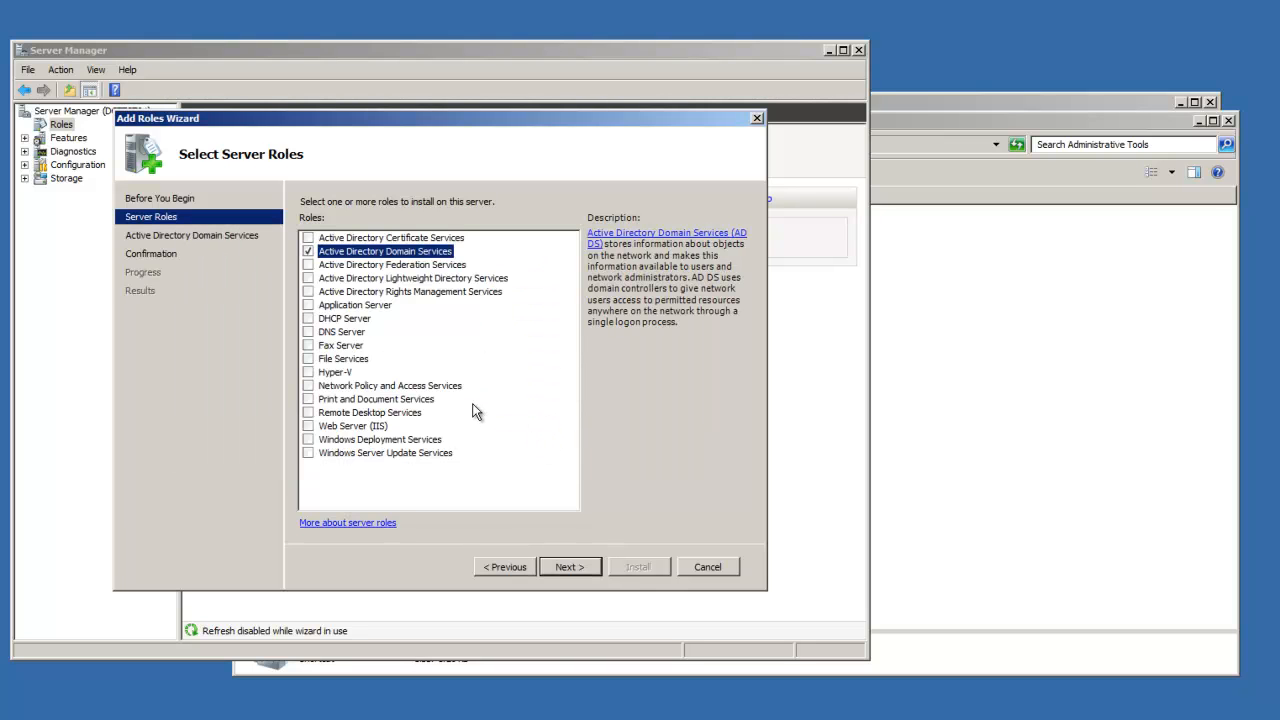
Try to add the DNS Server role alongside Active Directory Domain Services and dismiss the resulting notice.
click(336, 334)
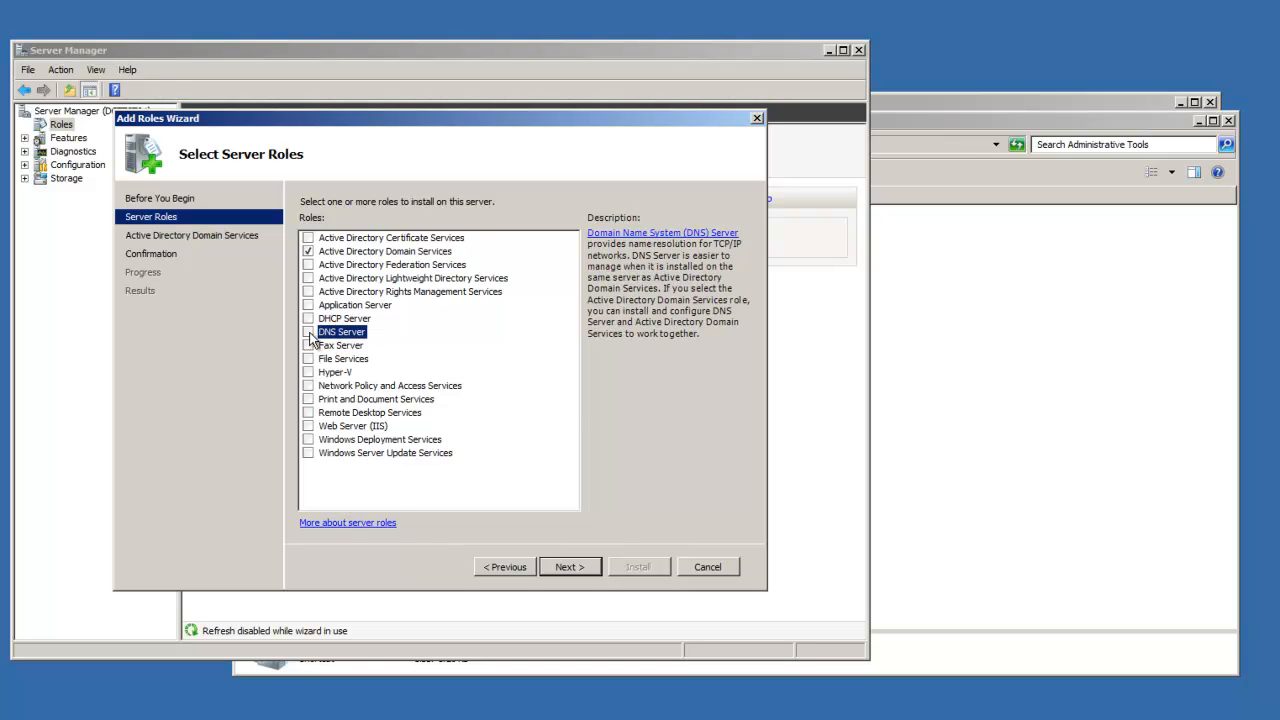
click(309, 333)
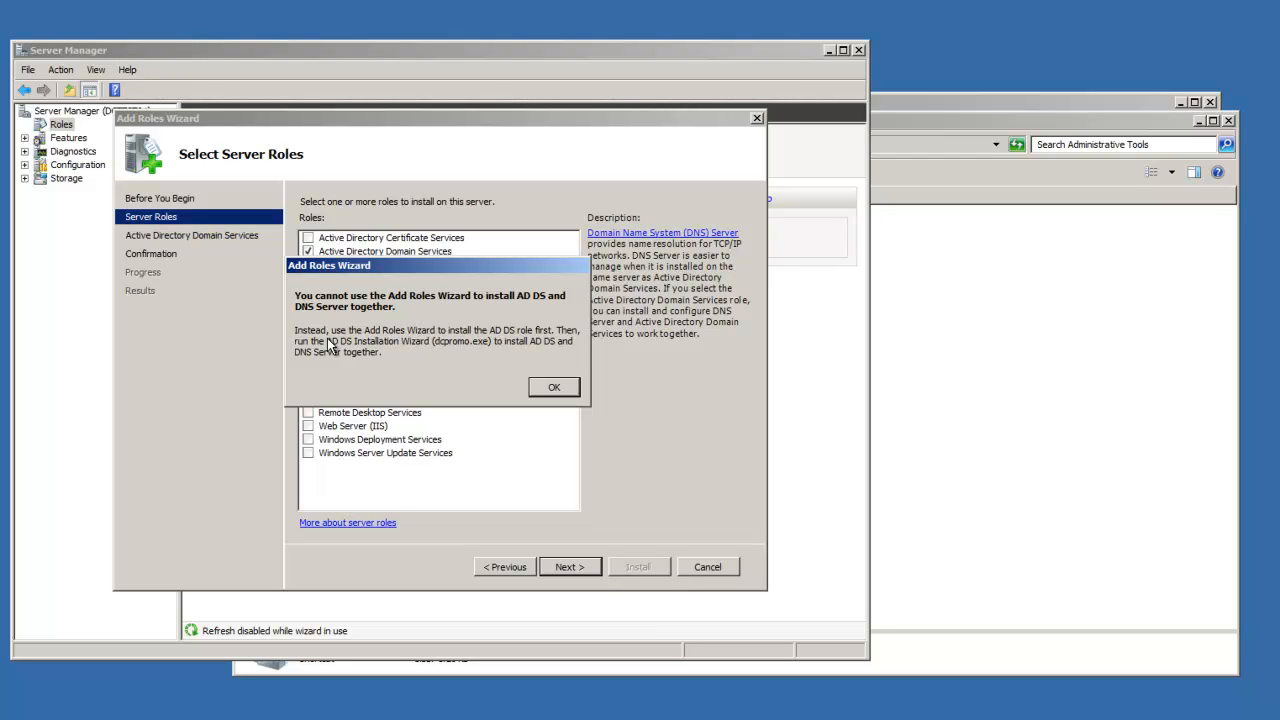
click(548, 386)
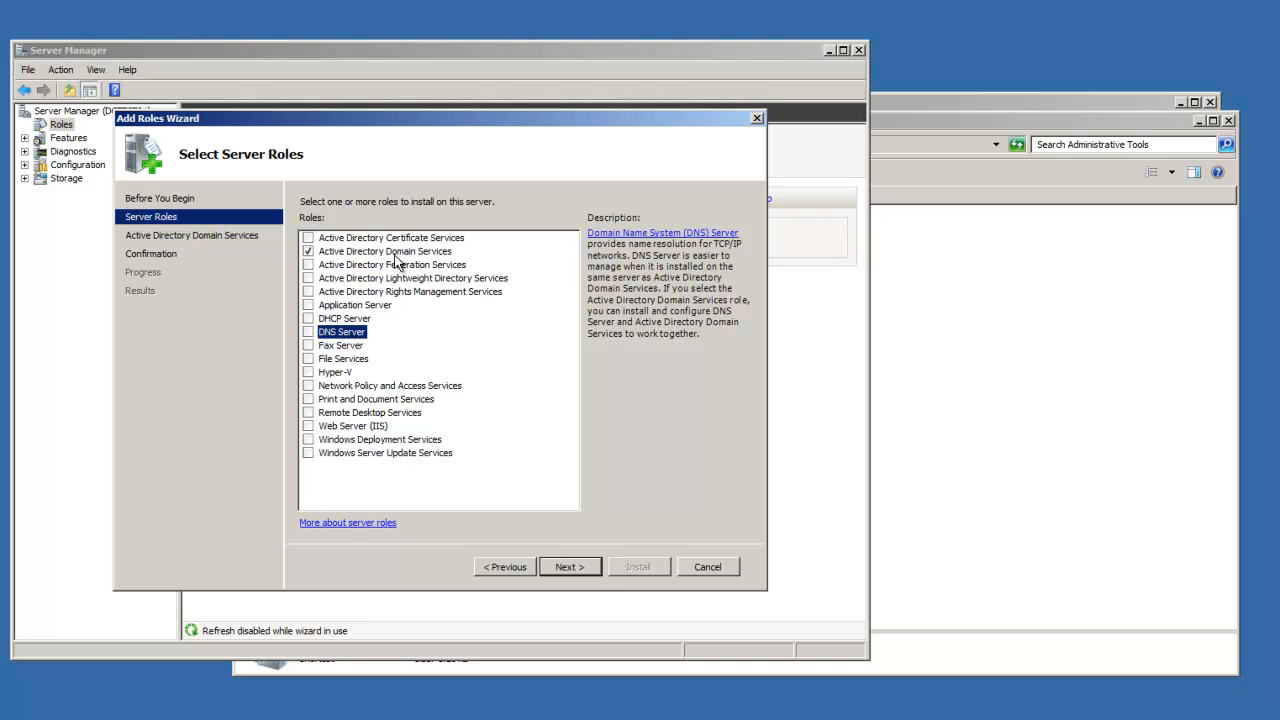
Proceed through the wizard to the confirmation page and install the Active Directory Domain Services role.
click(570, 567)
click(570, 567)
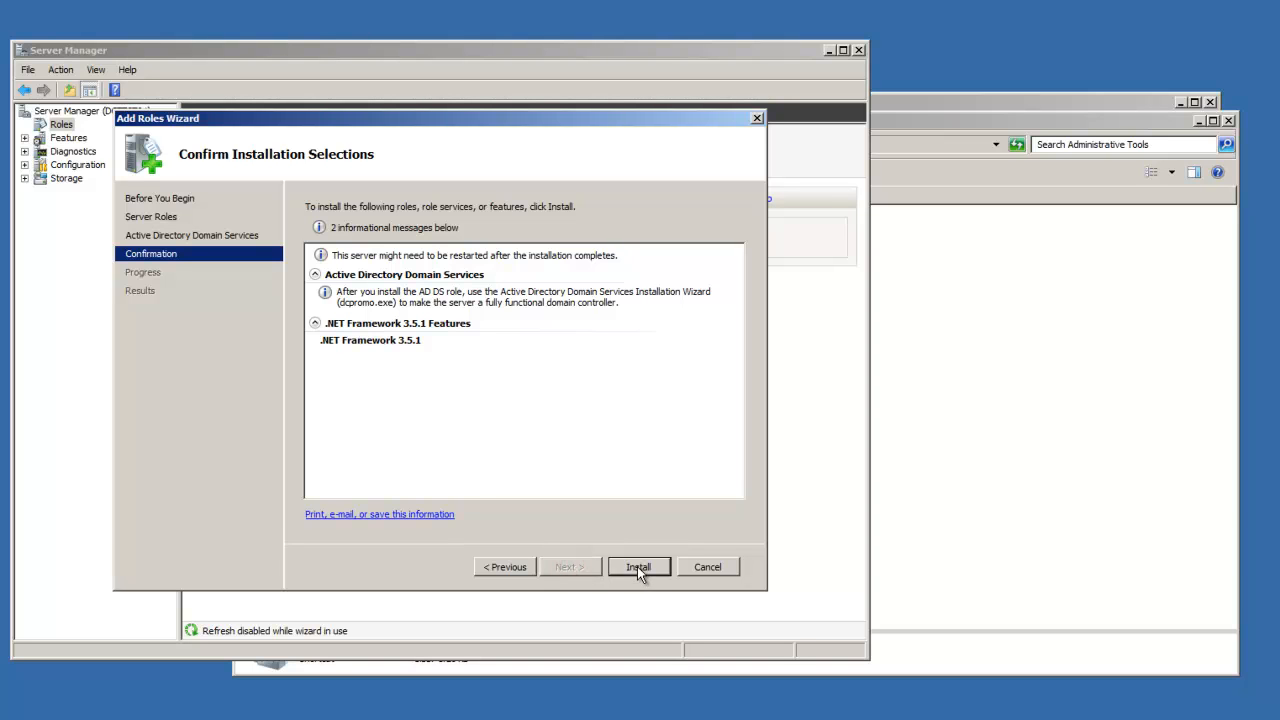
click(637, 566)
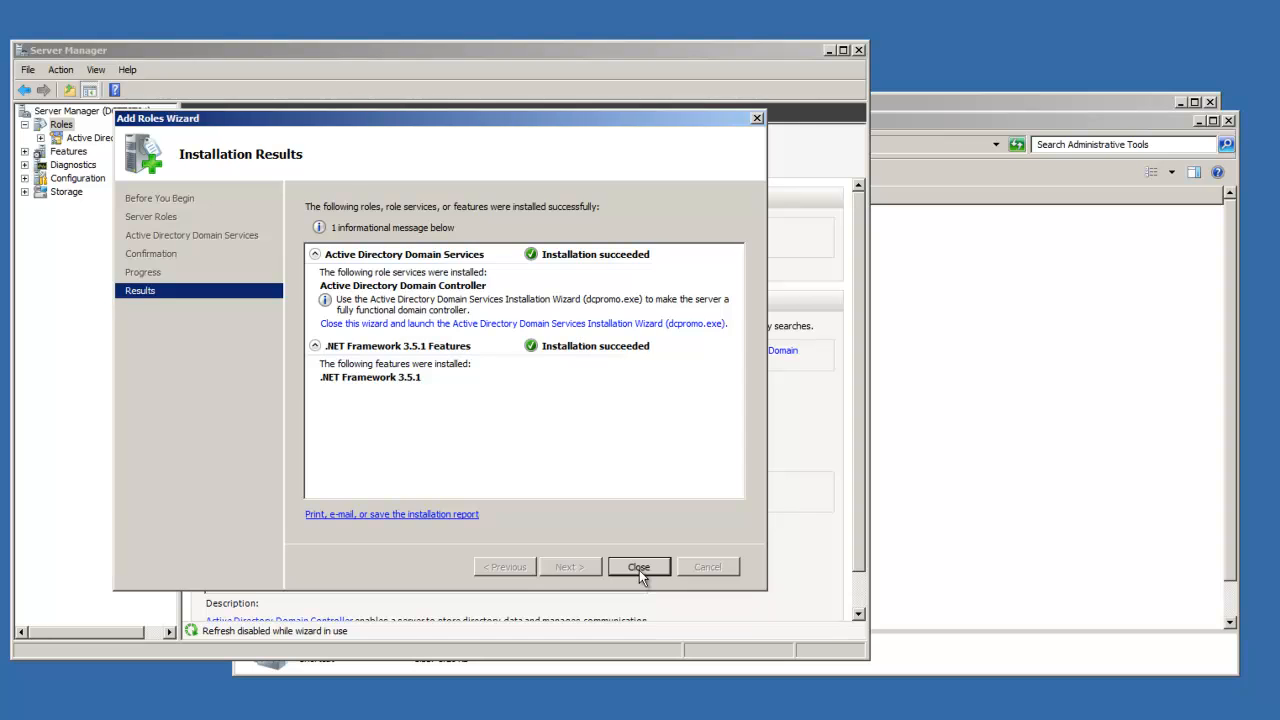
Close the role installation results and launch the Active Directory Domain Services Installation Wizard (dcpromo.exe) from the role's summary.
click(638, 568)
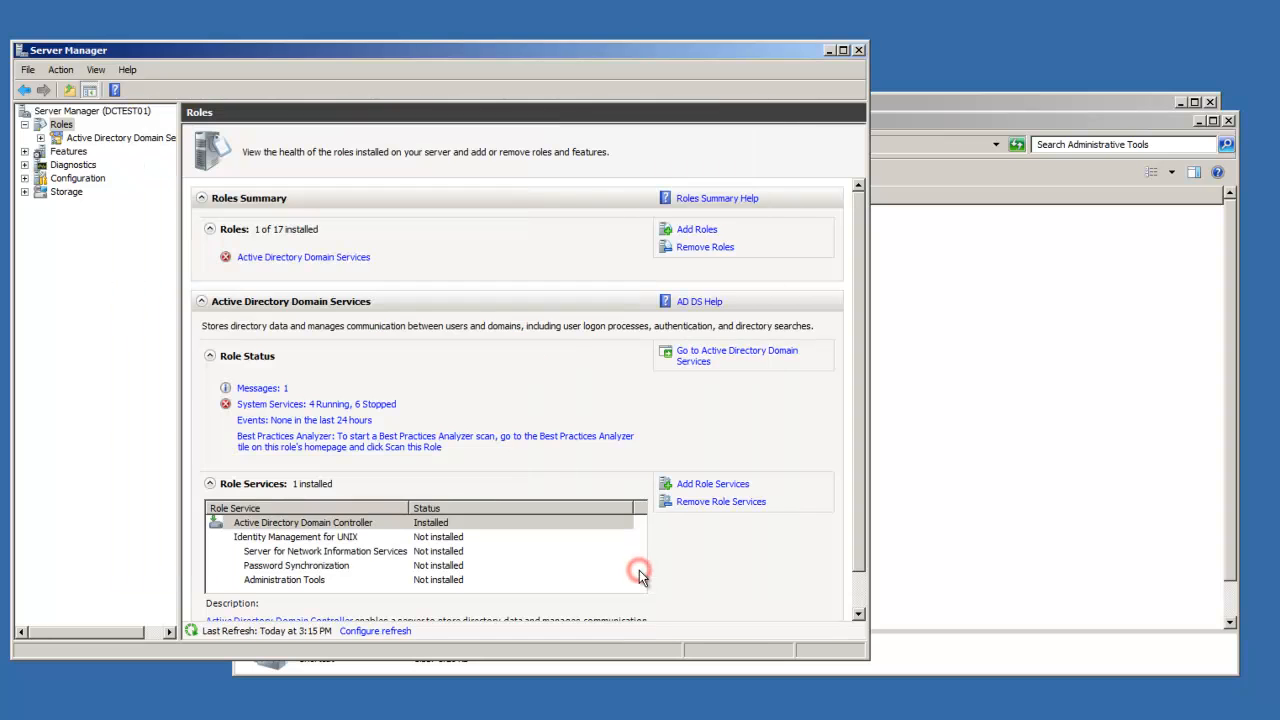
click(315, 258)
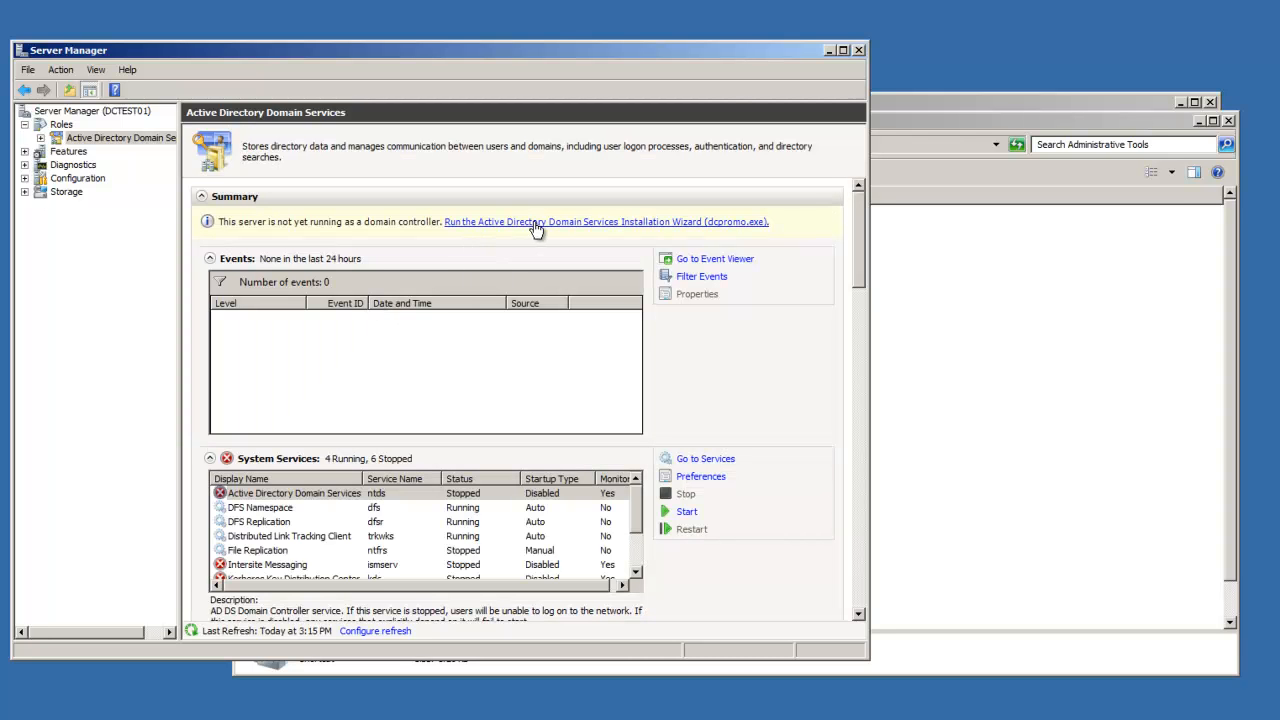
click(612, 222)
click(610, 224)
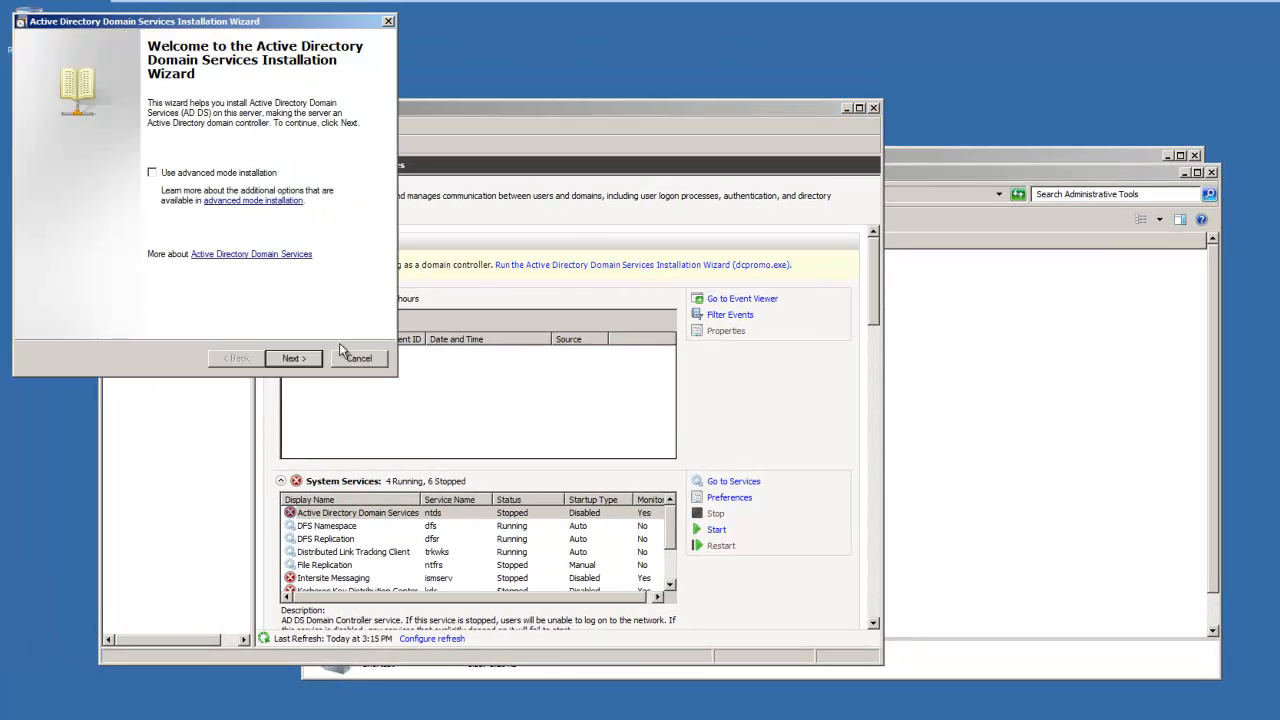
Proceed past the introductory wizard pages and choose to create a new domain in a new forest.
click(291, 359)
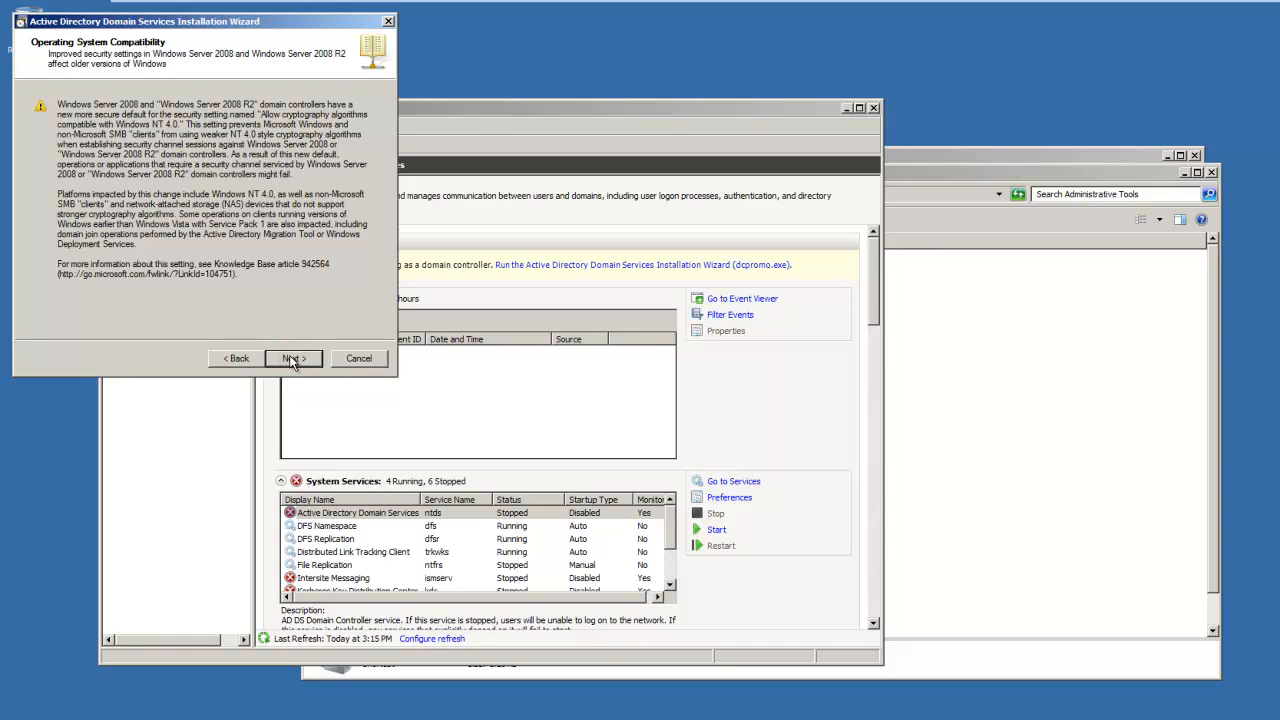
click(291, 359)
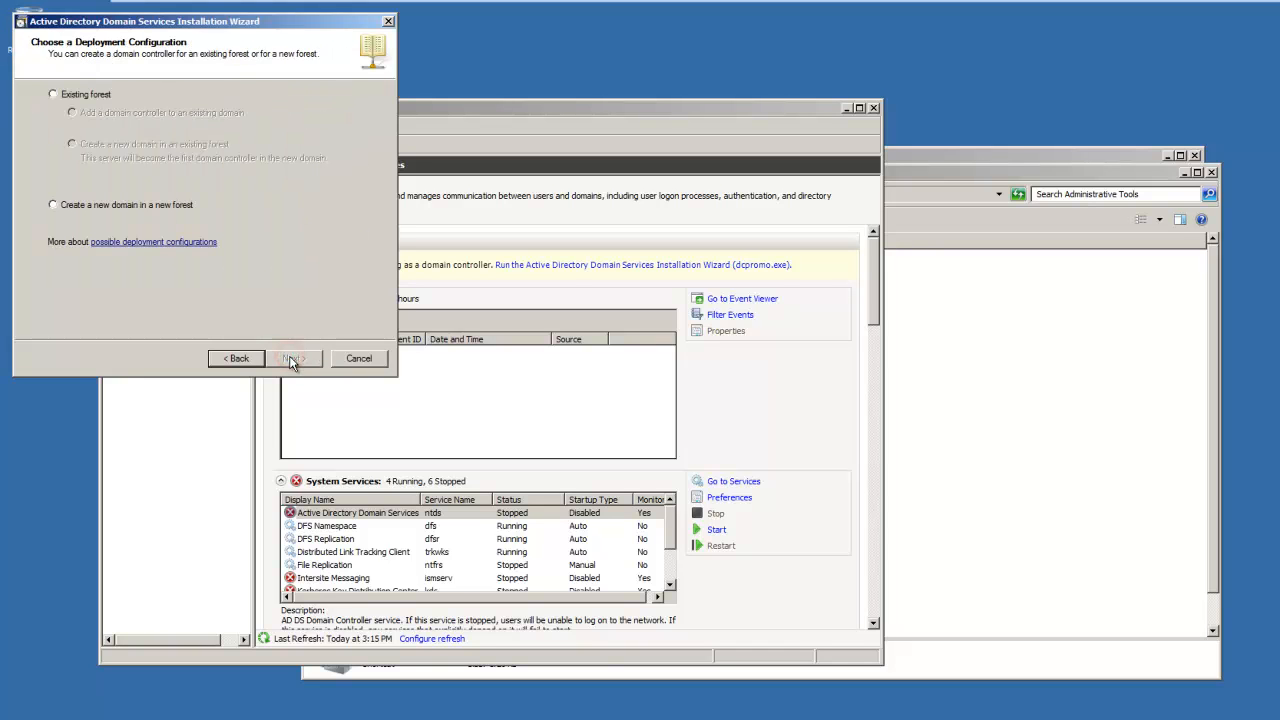
click(53, 205)
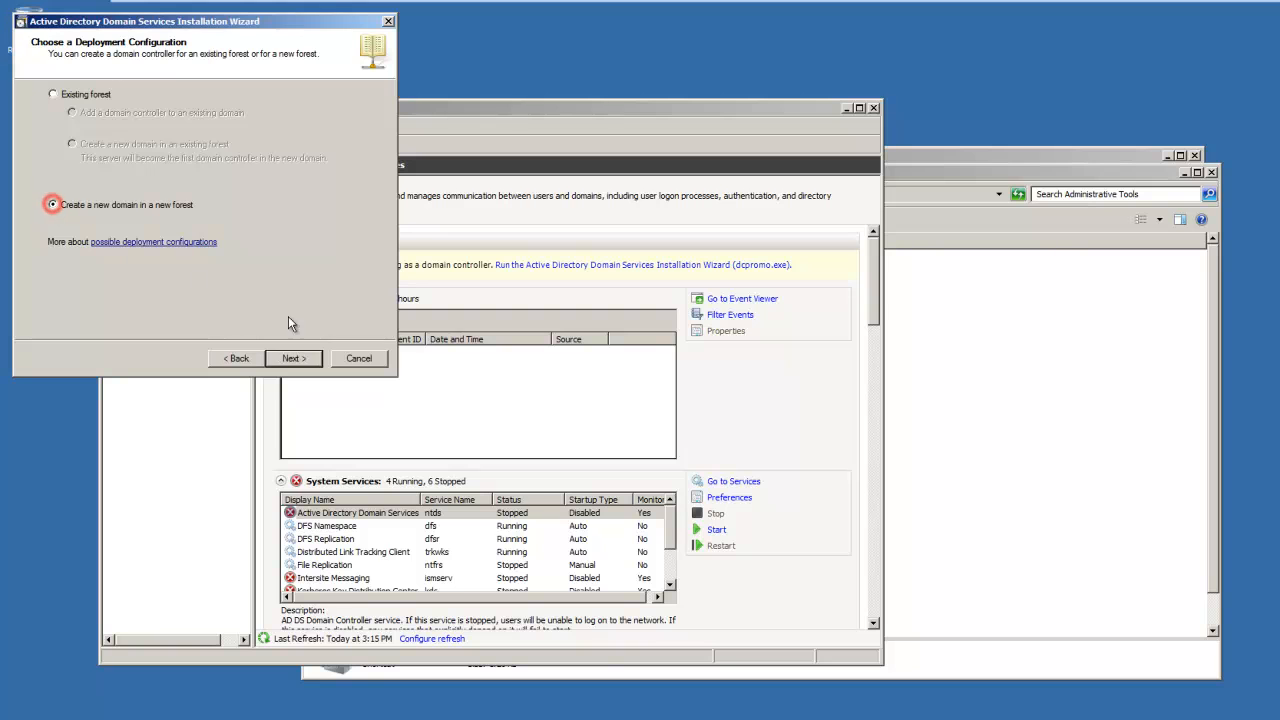
click(305, 358)
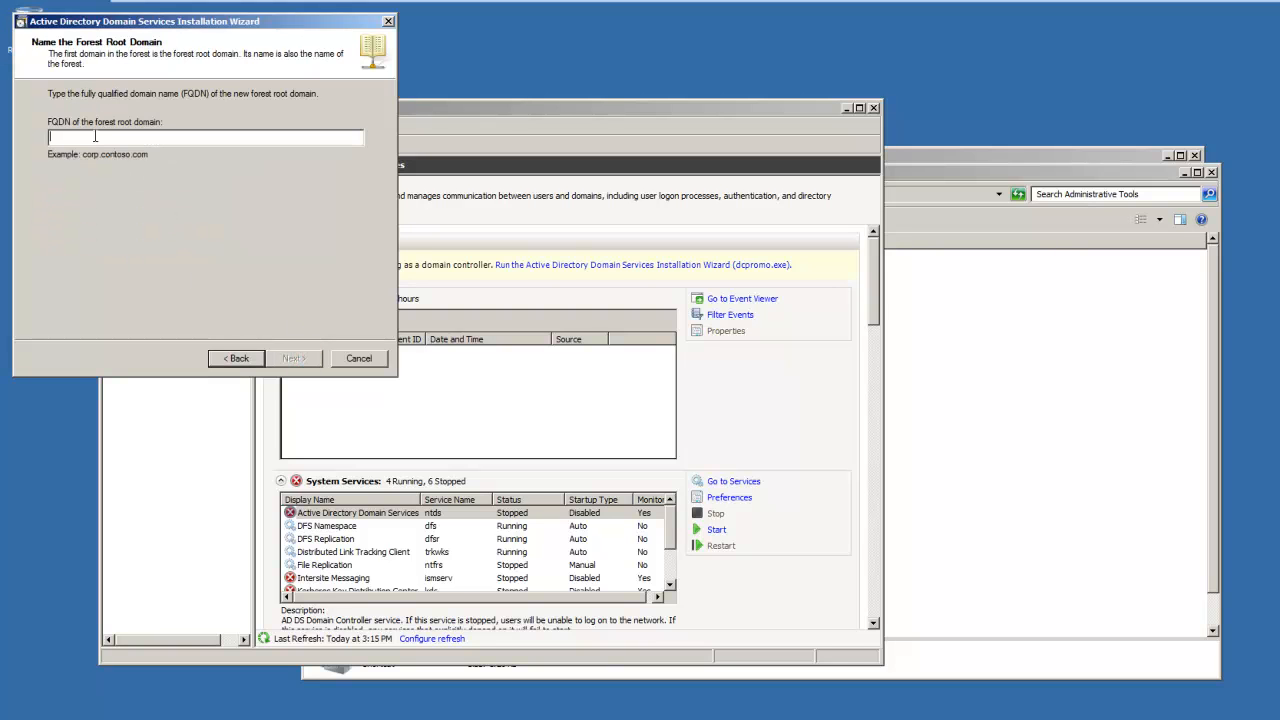
Name the forest root domain DOMAIN01.local and continue to the forest functional level.
text(COR)
key(BackSpace)
key(BackSpace)
key(BackSpace)
text(dom)
key(BackSpace)
key(BackSpace)
key(BackSpace)
text(DO)
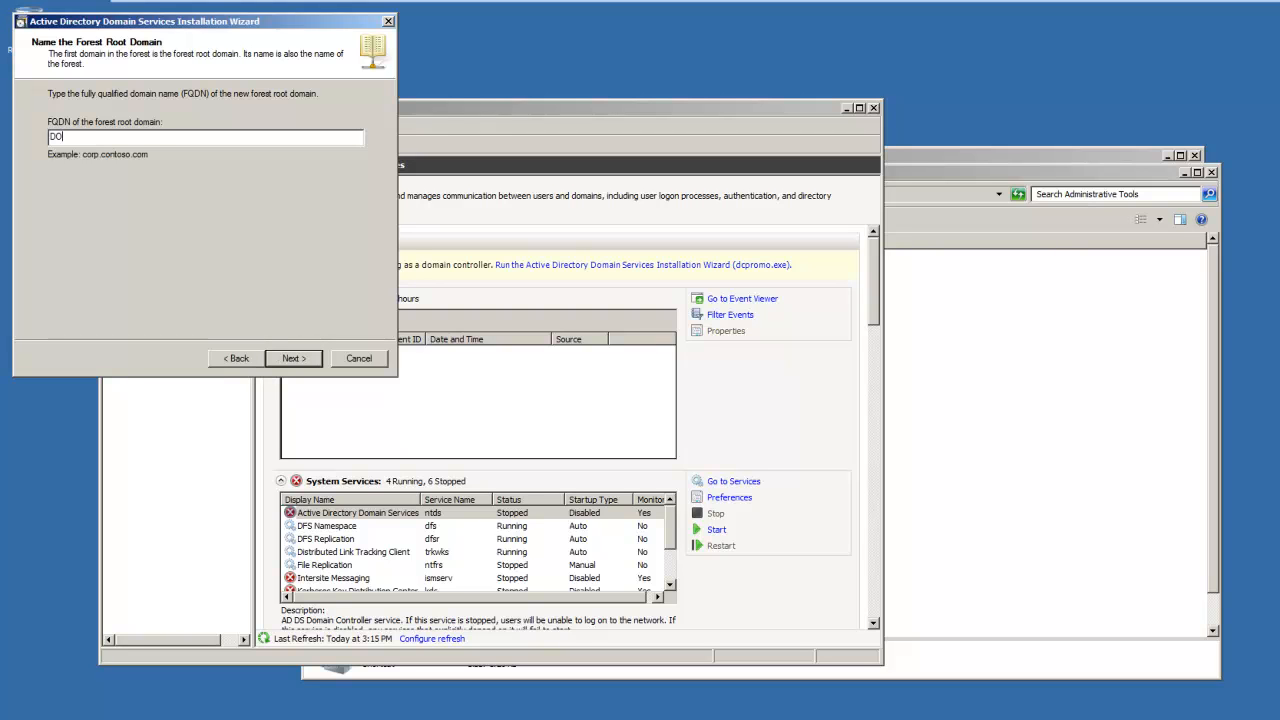
text(MAIN01.local)
click(302, 363)
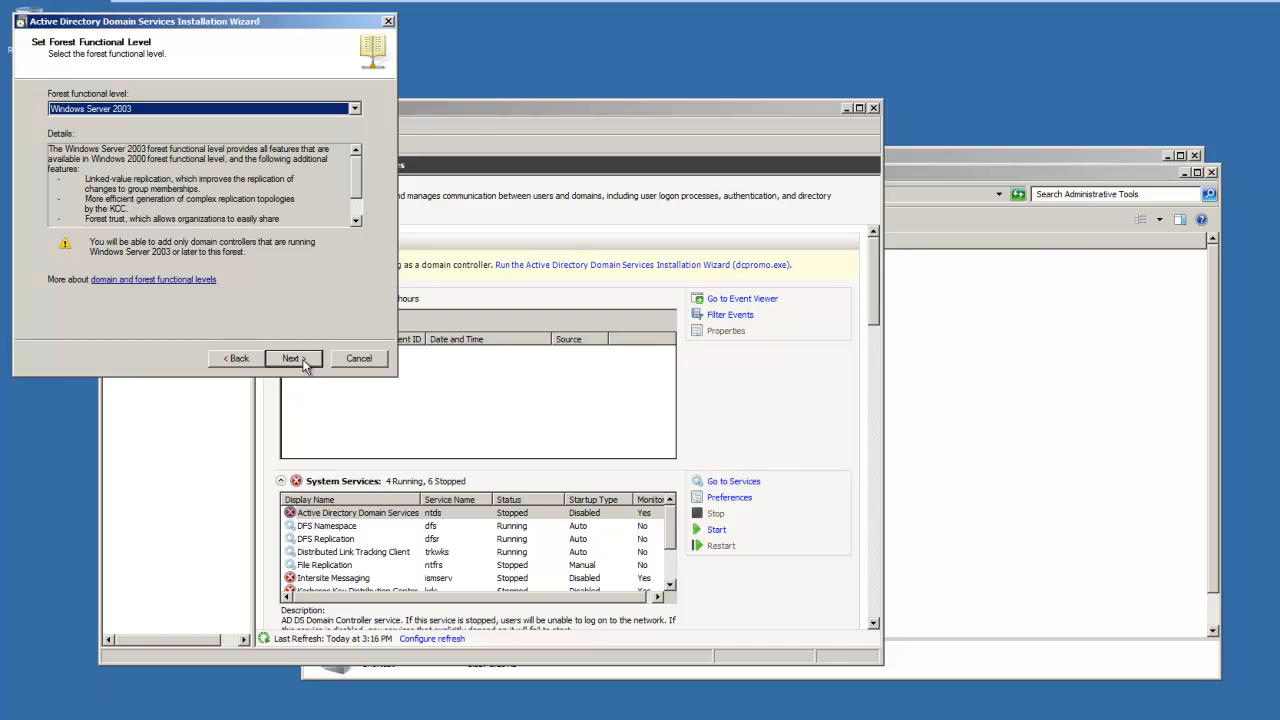
Set the forest functional level to Windows Server 2008 R2 and continue to the additional domain controller options.
click(355, 108)
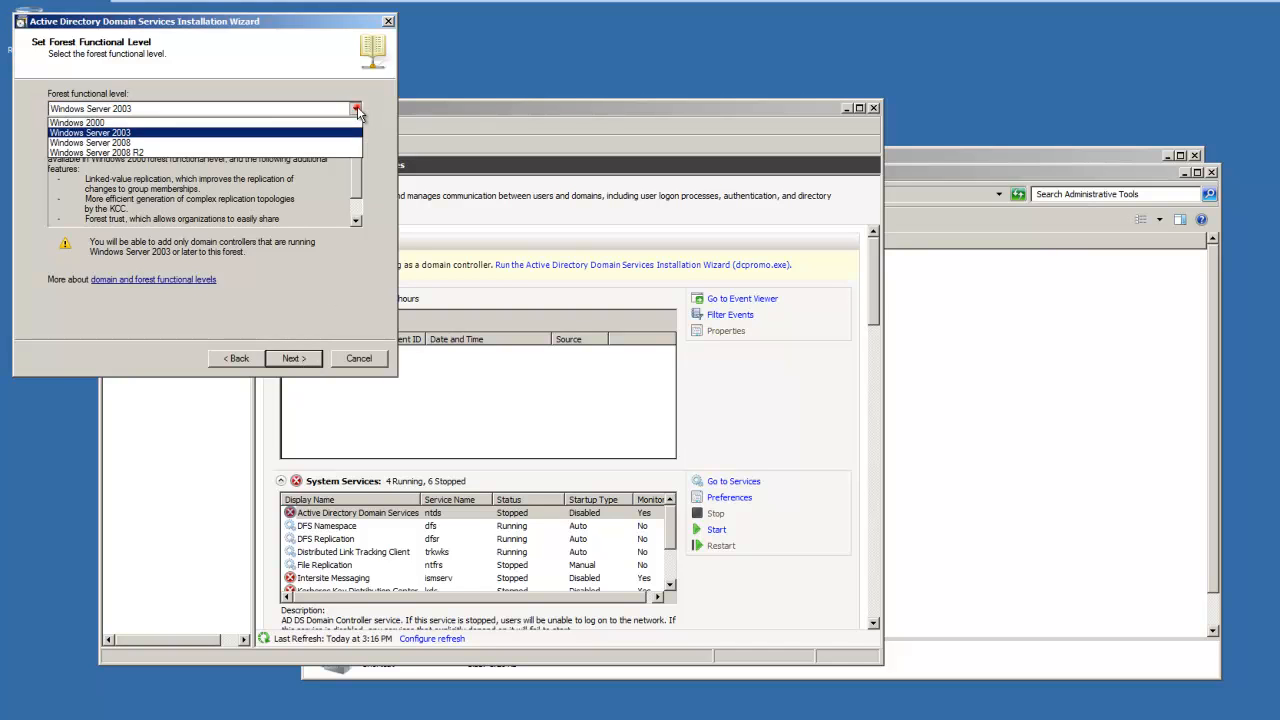
click(320, 152)
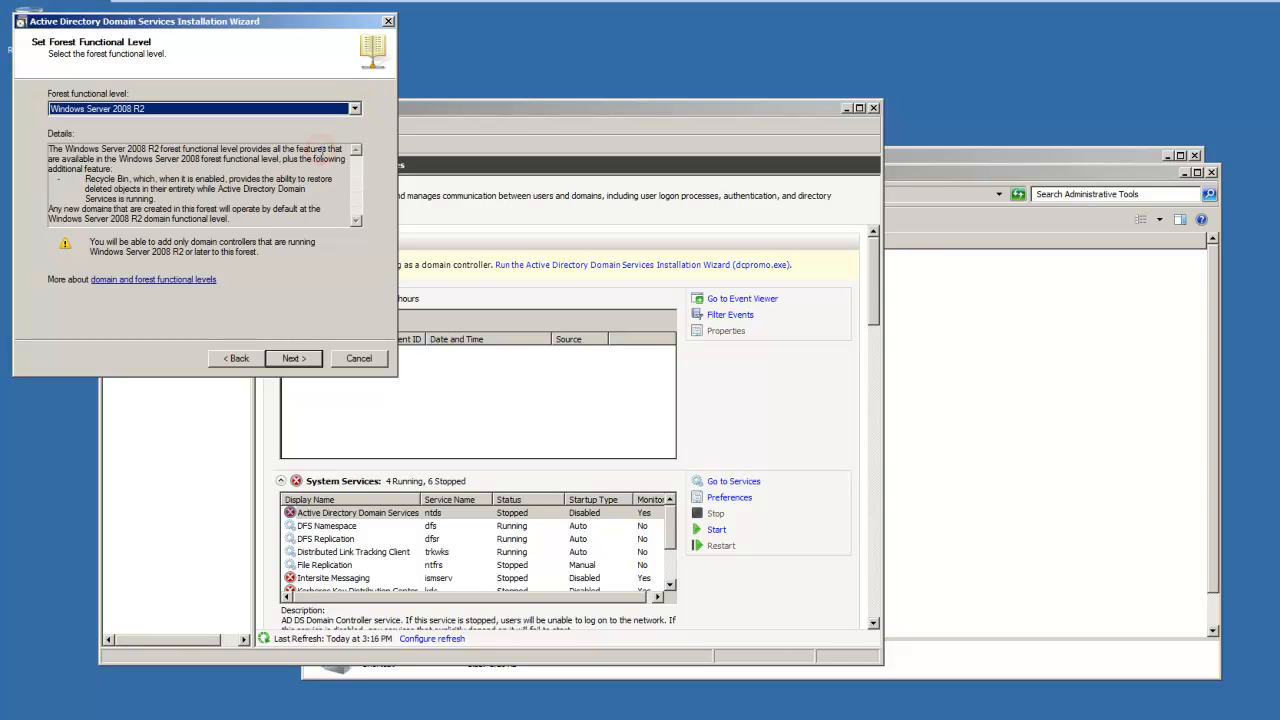
click(294, 358)
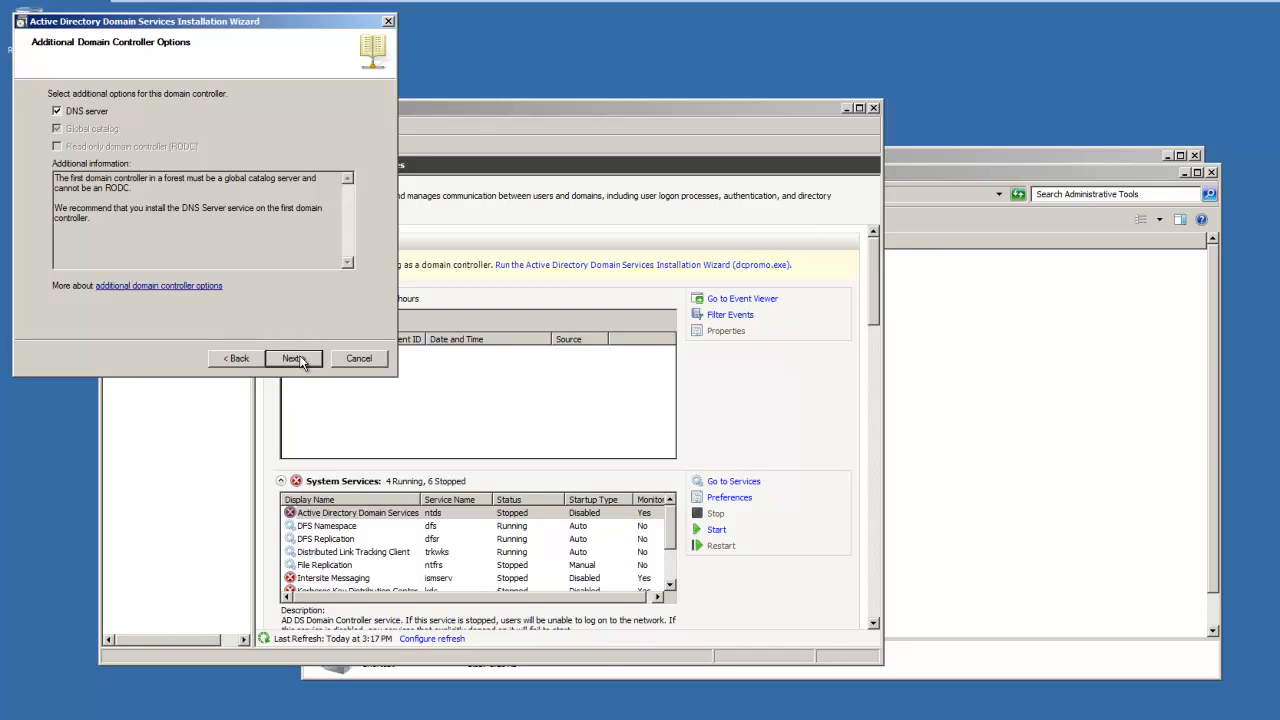
Keep the DNS server option, continue without a DNS delegation and advance to the Directory Services Restore Mode password page.
click(293, 358)
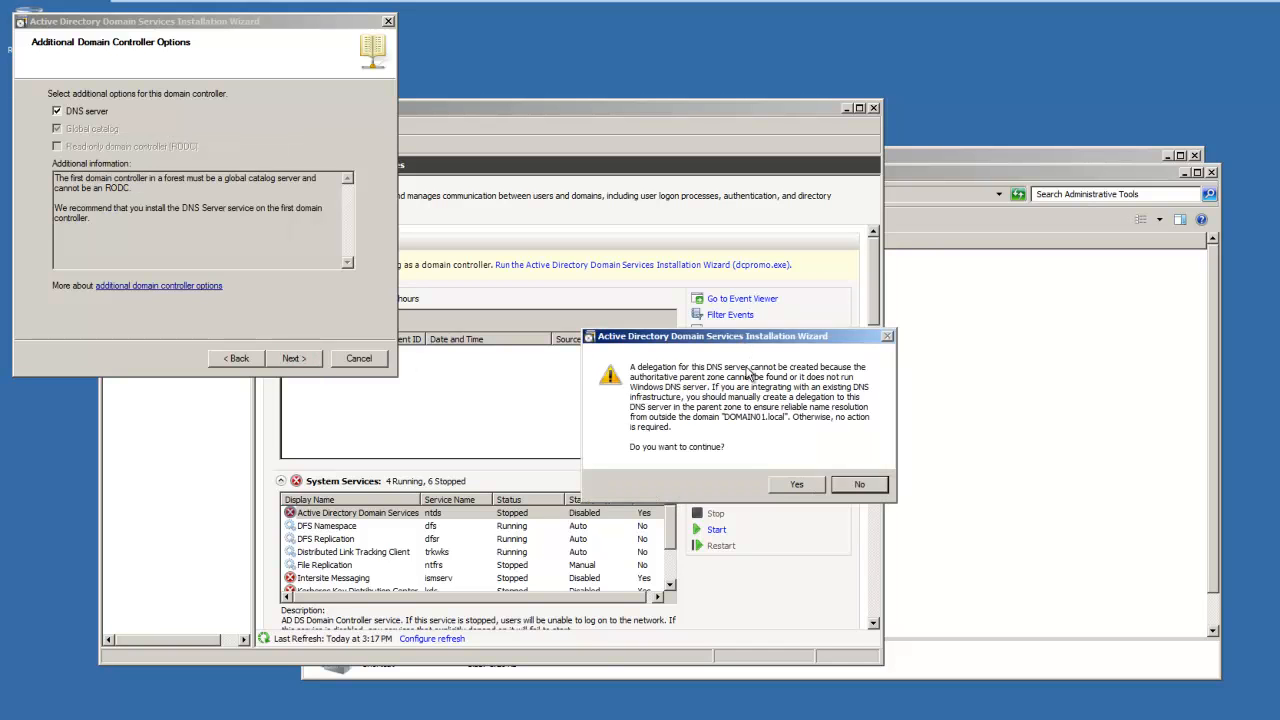
click(811, 487)
click(305, 364)
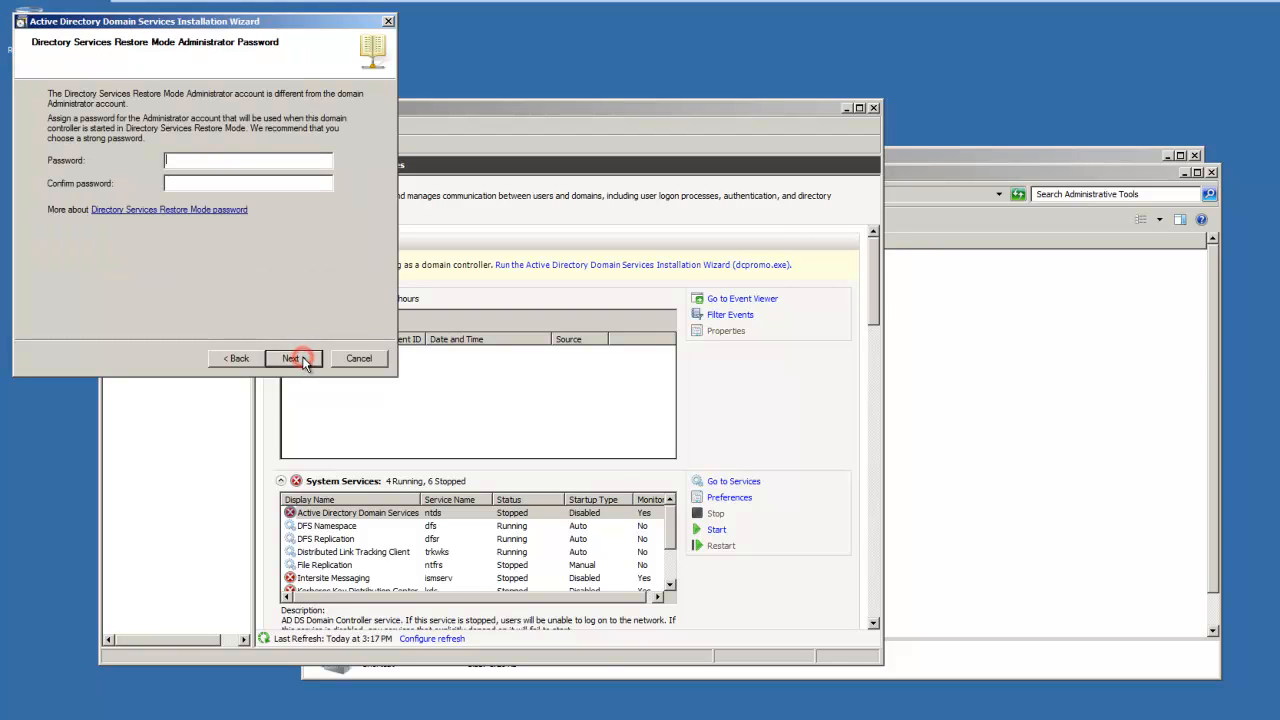
Enter and confirm the Directory Services Restore Mode administrator password, and proceed to the installation summary.
text(************)
key(BackSpace)
key(BackSpace)
key(BackSpace)
text(*********)
click(296, 359)
click(296, 359)
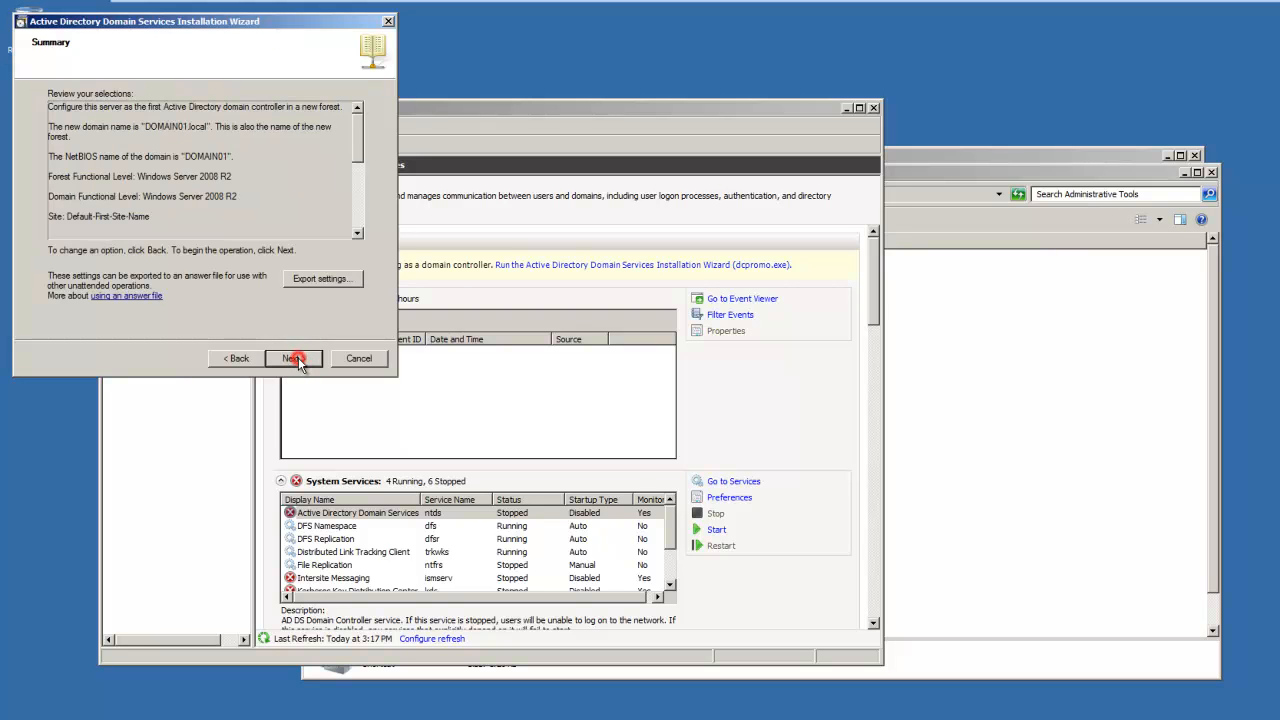
Run the domain controller installation from the summary, finish the wizard and restart the server.
click(296, 359)
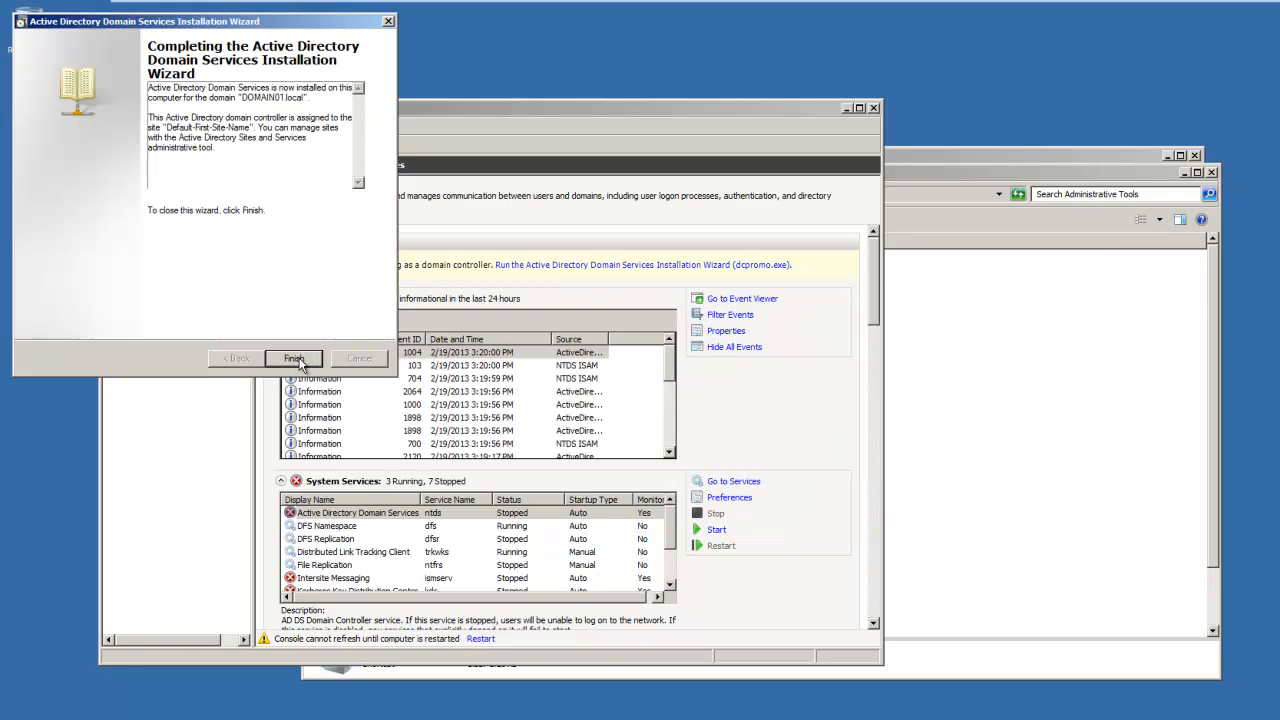
click(298, 361)
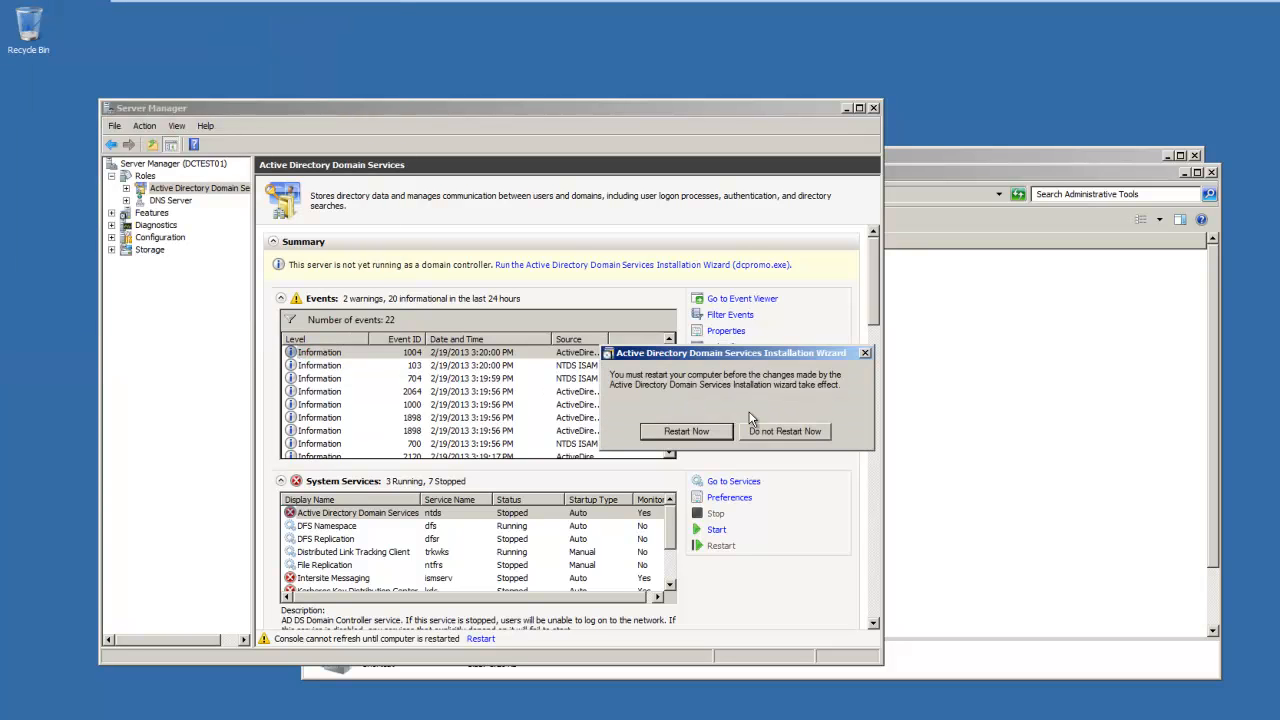
click(726, 432)
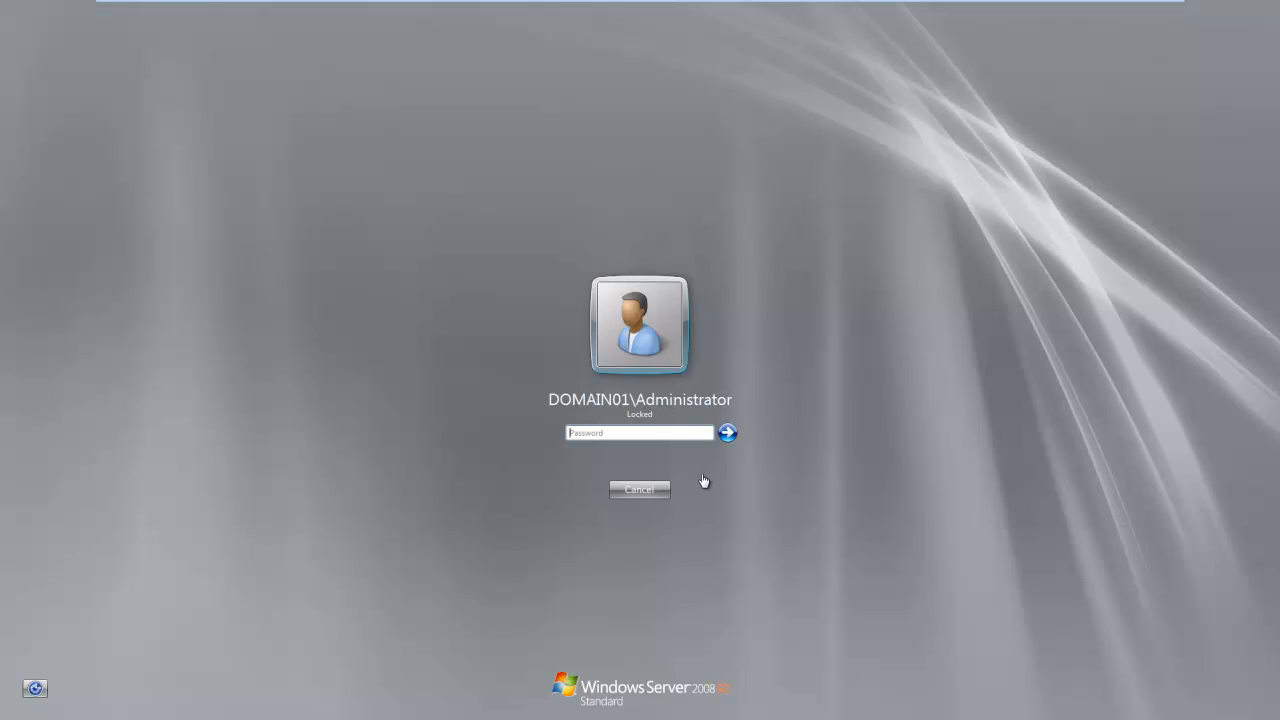
Log on to the DOMAIN01 domain as Administrator by entering the account password.
click(609, 433)
text(********)
key(Return)
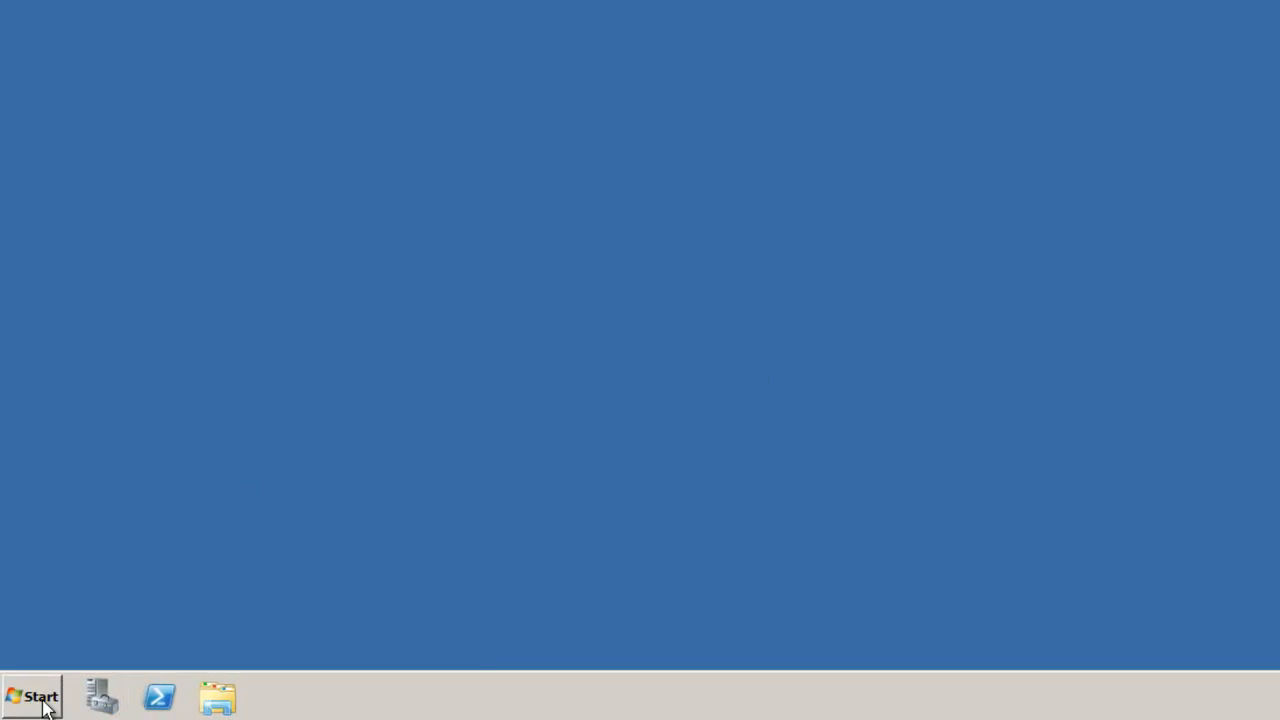
Open the Active Directory Administrative Center from the Administrative Tools and select the DOMAIN01 (local) domain.
click(45, 705)
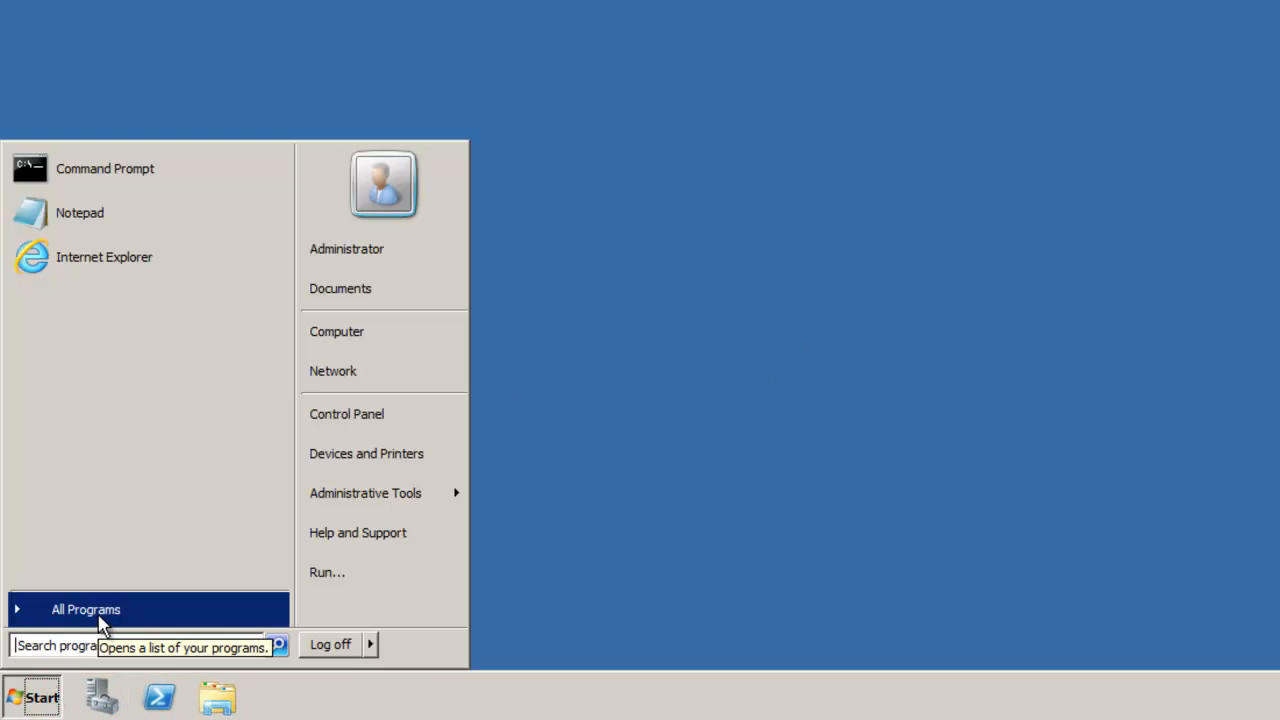
click(99, 618)
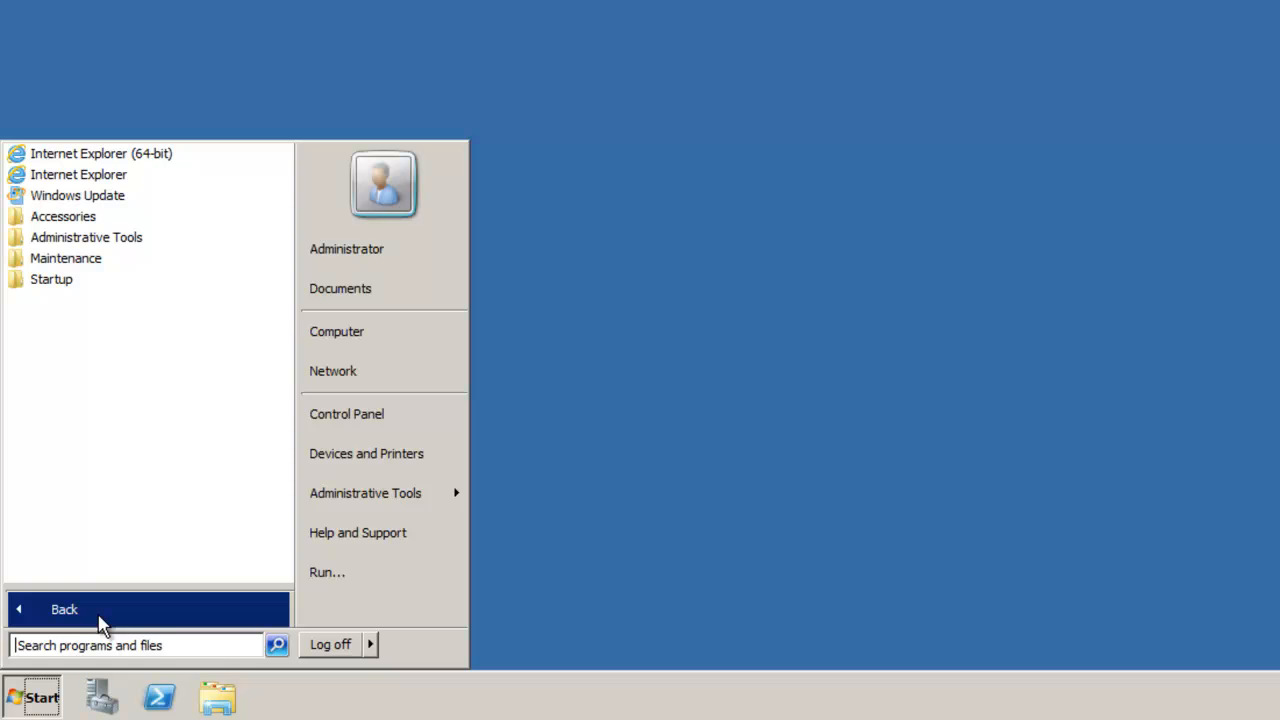
click(92, 237)
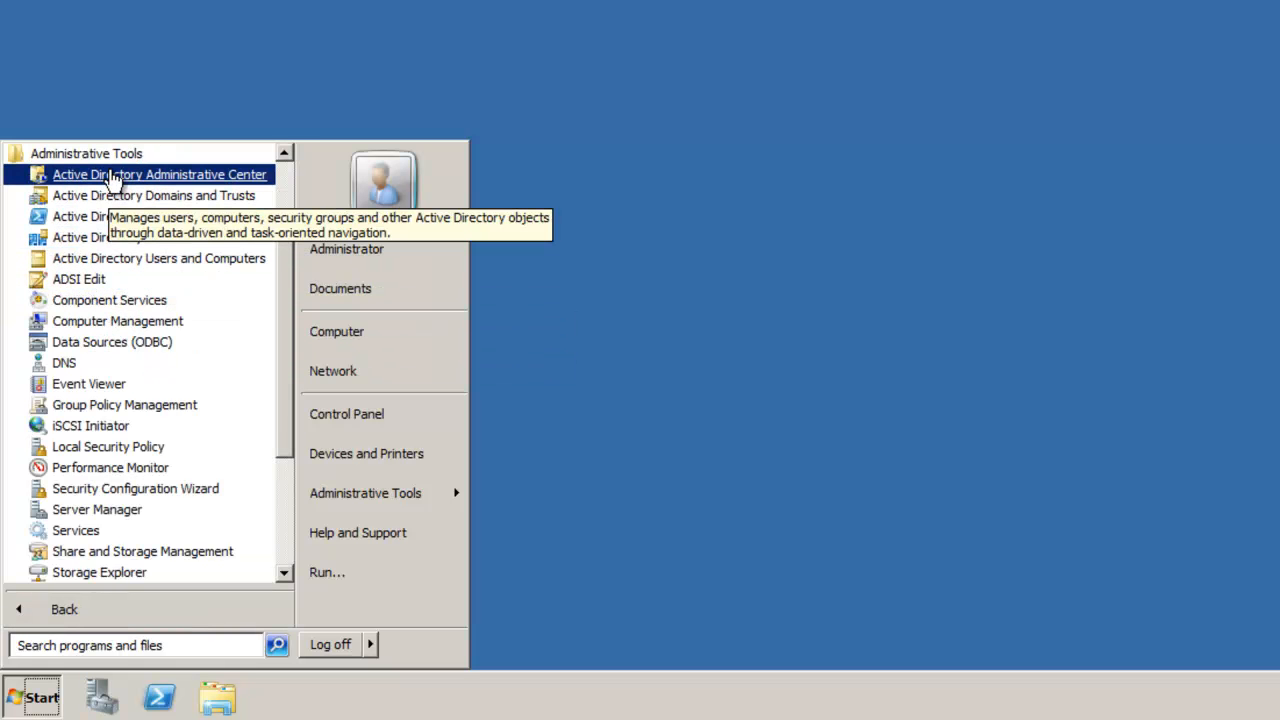
click(113, 178)
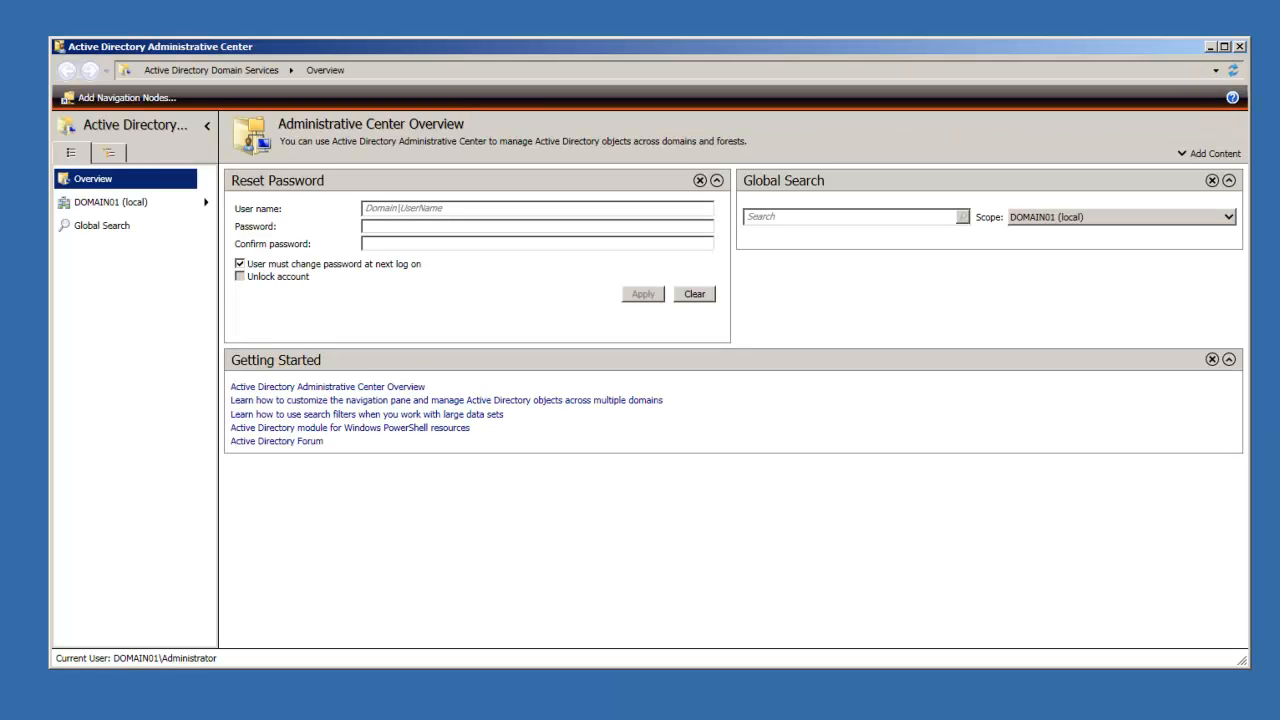
click(94, 203)
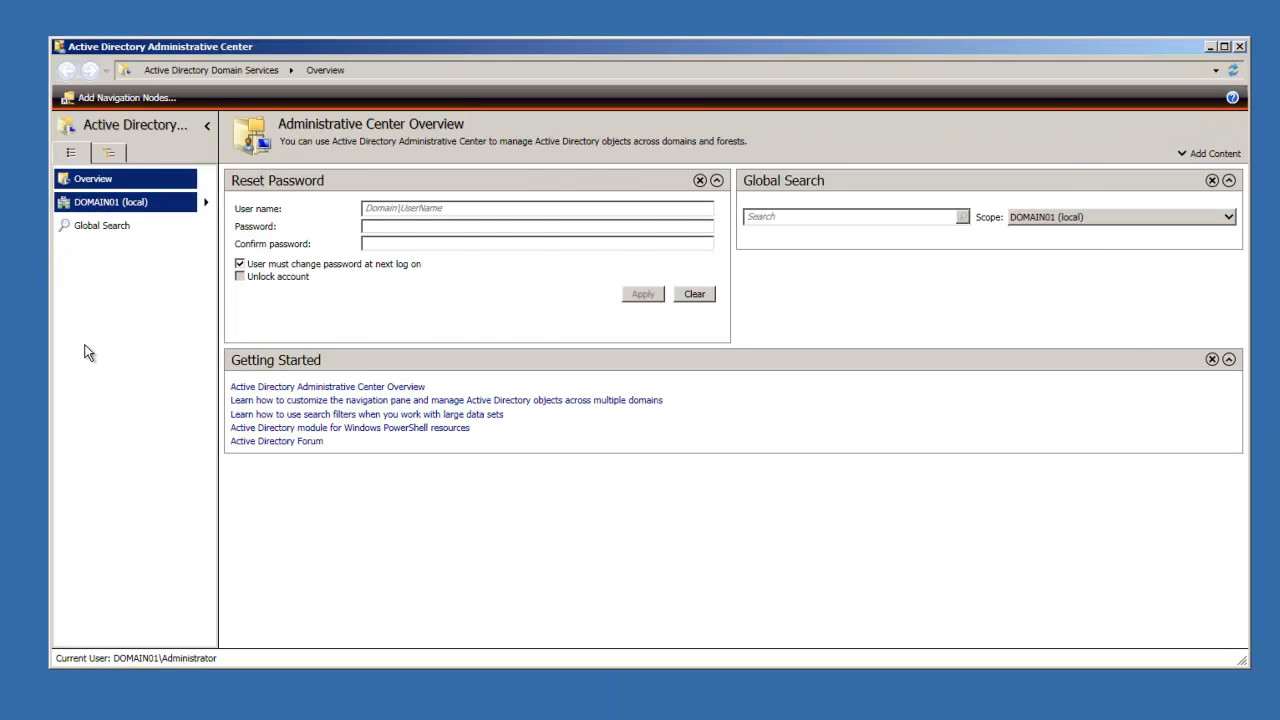